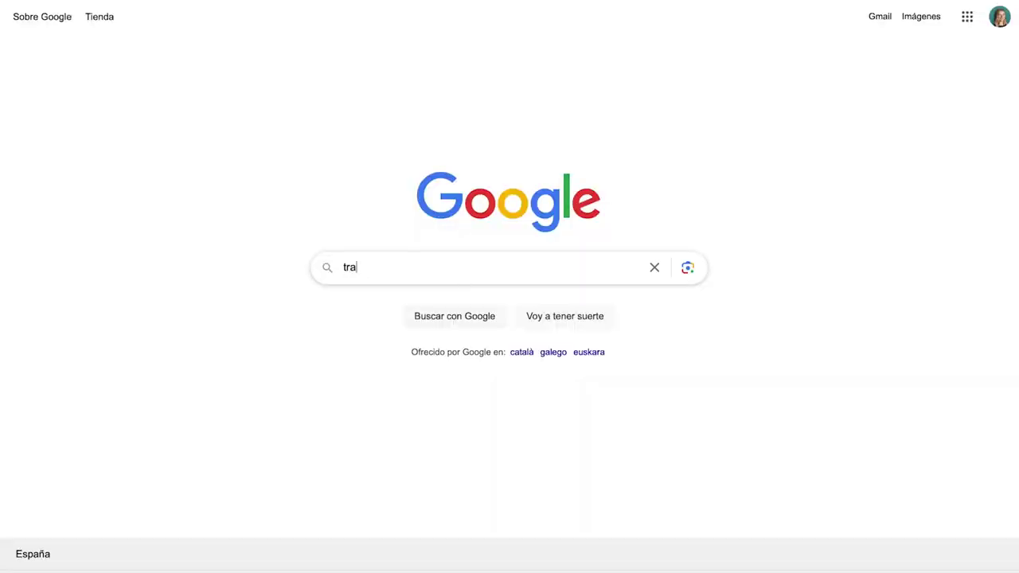
Search Google Images for "travel poster"
{"action": "type", "text": "vel poster"}
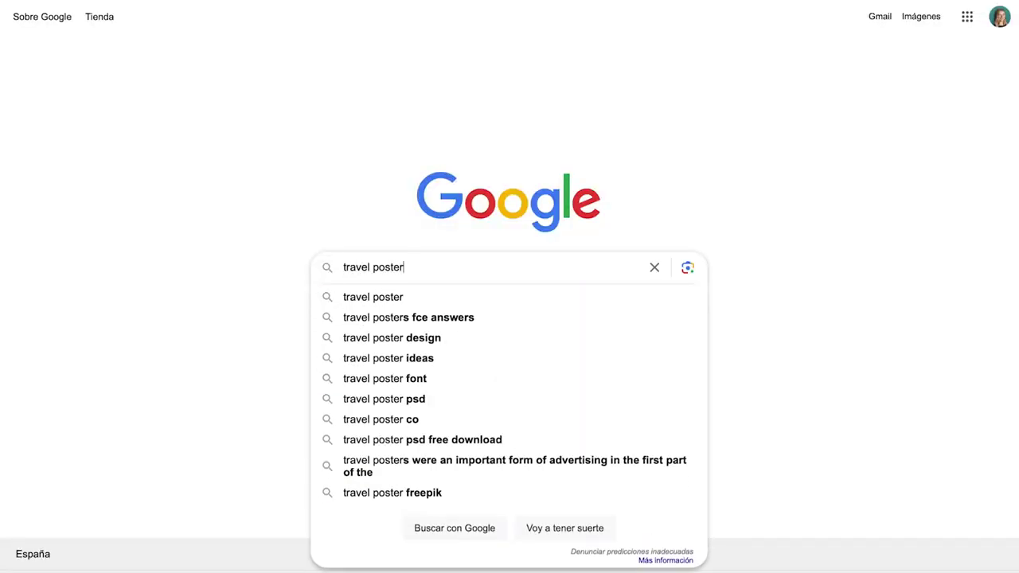
{"action": "key", "text": "Return"}
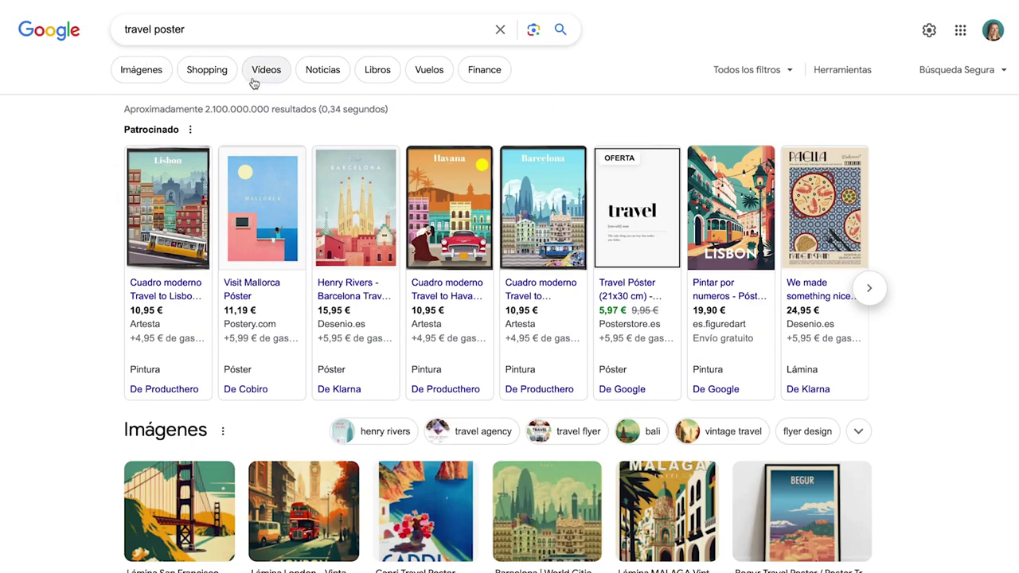
{"action": "left_click", "coordinate": [156, 74]}
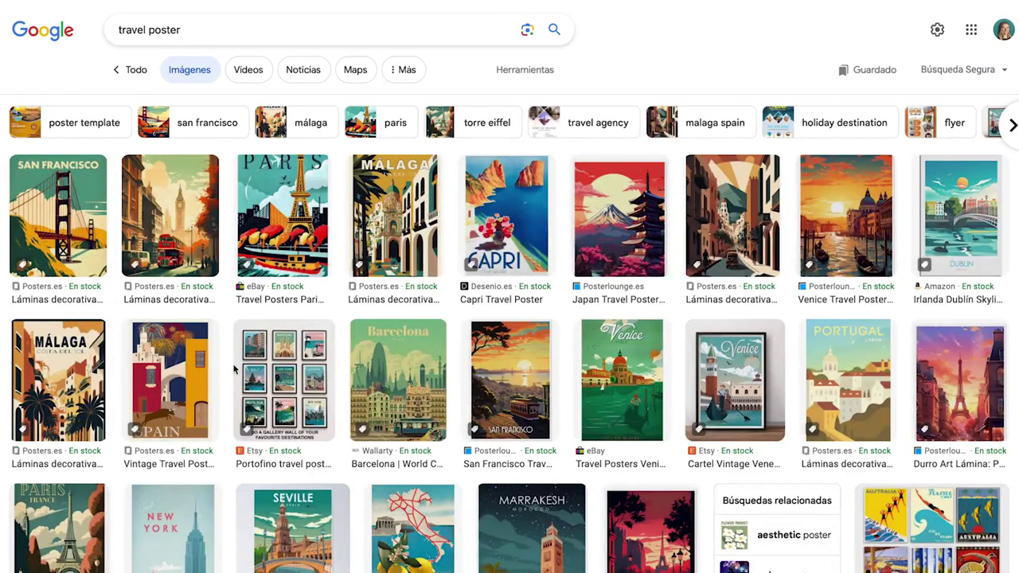
Browse the image results and preview the Seville and Marrakesh travel posters as style references
{"action": "scroll", "coordinate": [233, 366], "scroll_direction": "down", "scroll_amount": 2}
{"action": "scroll", "coordinate": [233, 369], "scroll_direction": "down", "scroll_amount": 2}
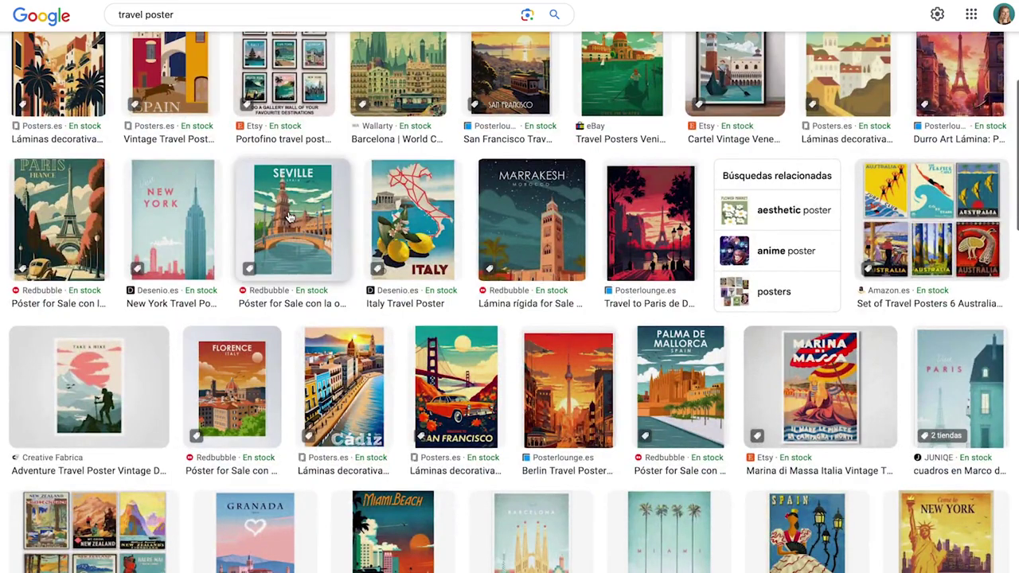
{"action": "left_click", "coordinate": [291, 218]}
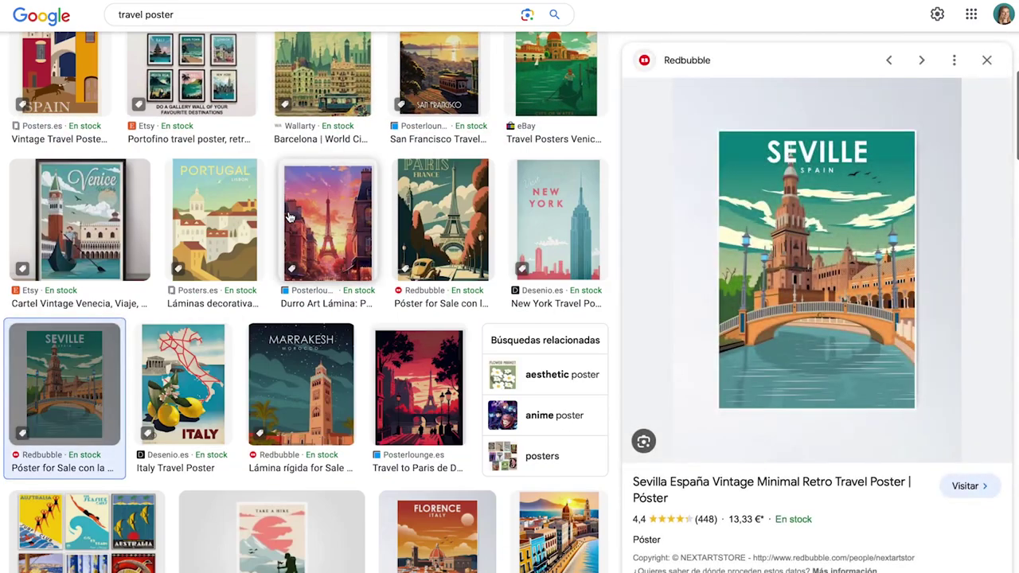
{"action": "left_click", "coordinate": [299, 387]}
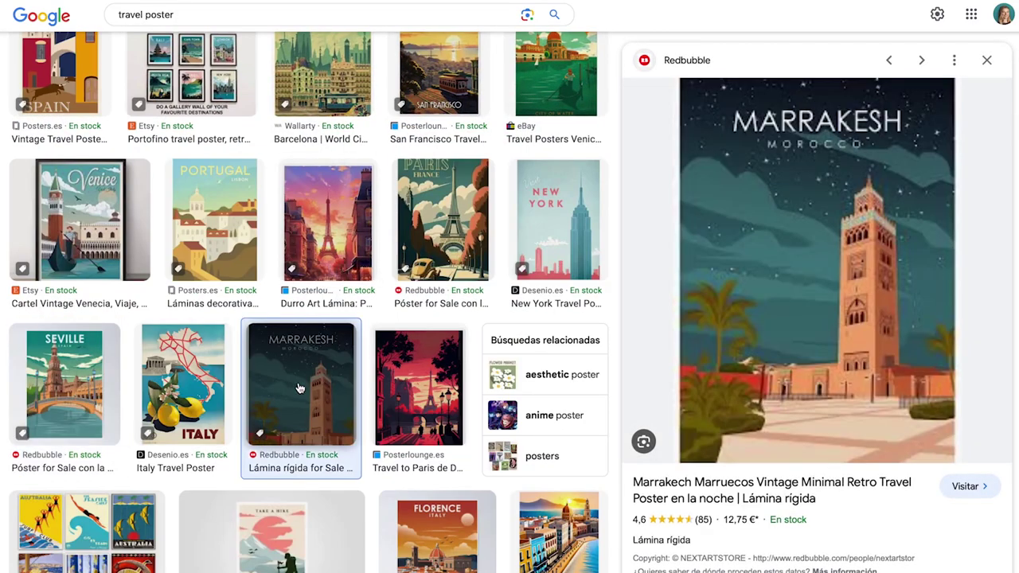
{"action": "scroll", "coordinate": [299, 388], "scroll_direction": "down", "scroll_amount": 3}
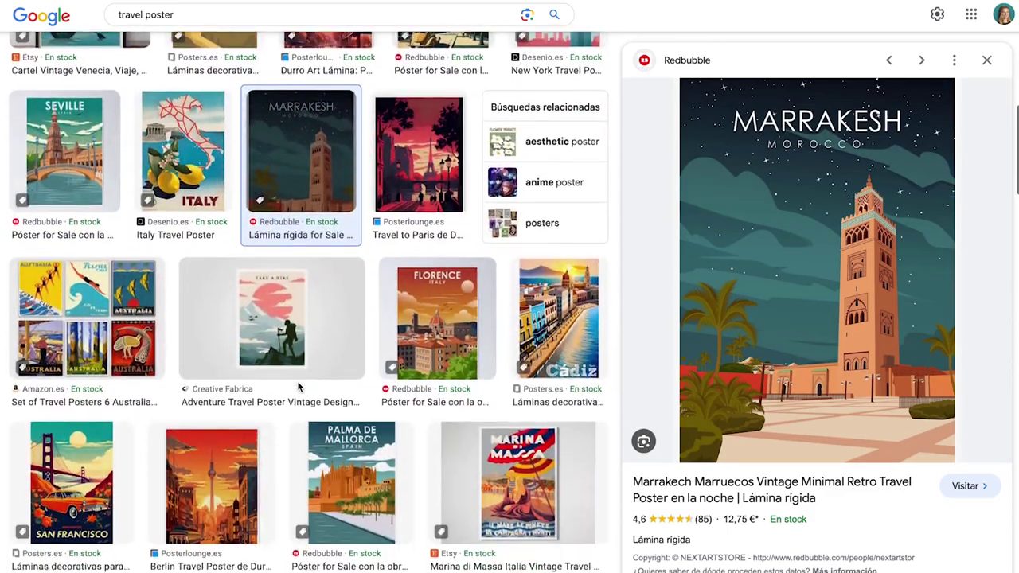
{"action": "scroll", "coordinate": [299, 387], "scroll_direction": "down", "scroll_amount": 1}
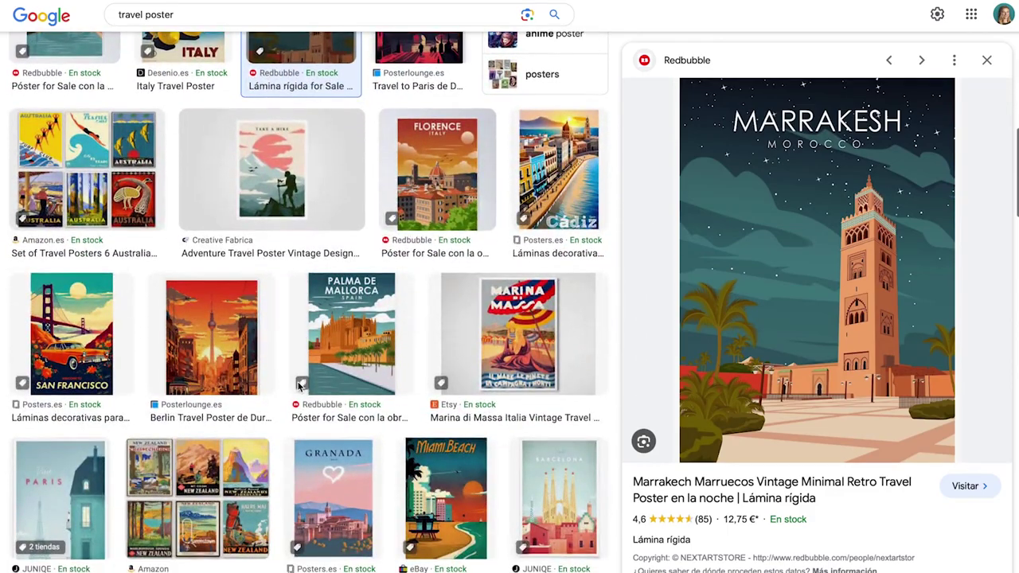
Preview further reference posters, including the Visit Barcelona, Kathmandu, Sagrada Familia and Berlin designs
{"action": "left_click", "coordinate": [544, 502]}
{"action": "scroll", "coordinate": [319, 475], "scroll_direction": "down", "scroll_amount": 6}
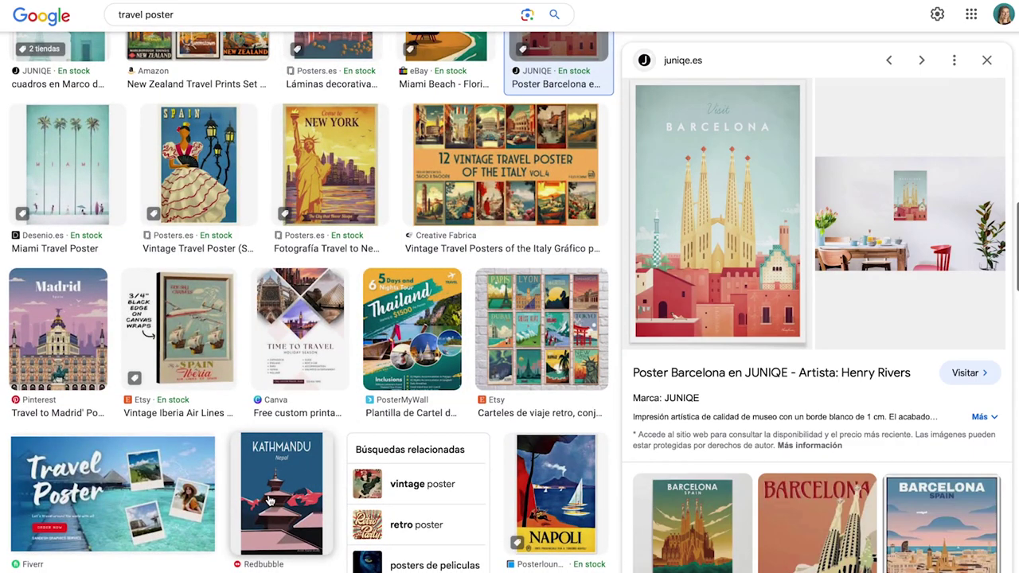
{"action": "left_click", "coordinate": [269, 500]}
{"action": "scroll", "coordinate": [269, 500], "scroll_direction": "down", "scroll_amount": 6}
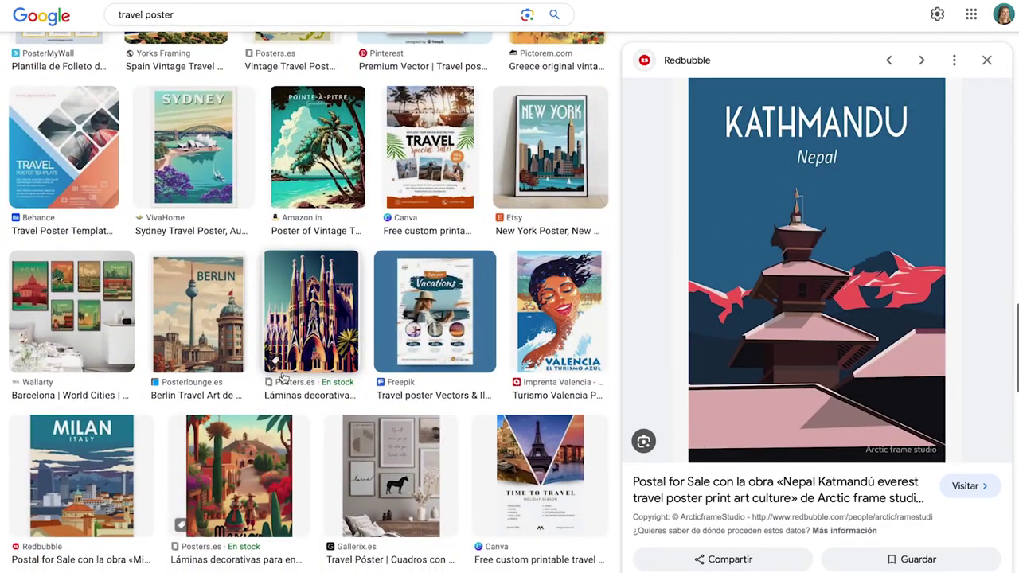
{"action": "left_click", "coordinate": [309, 319]}
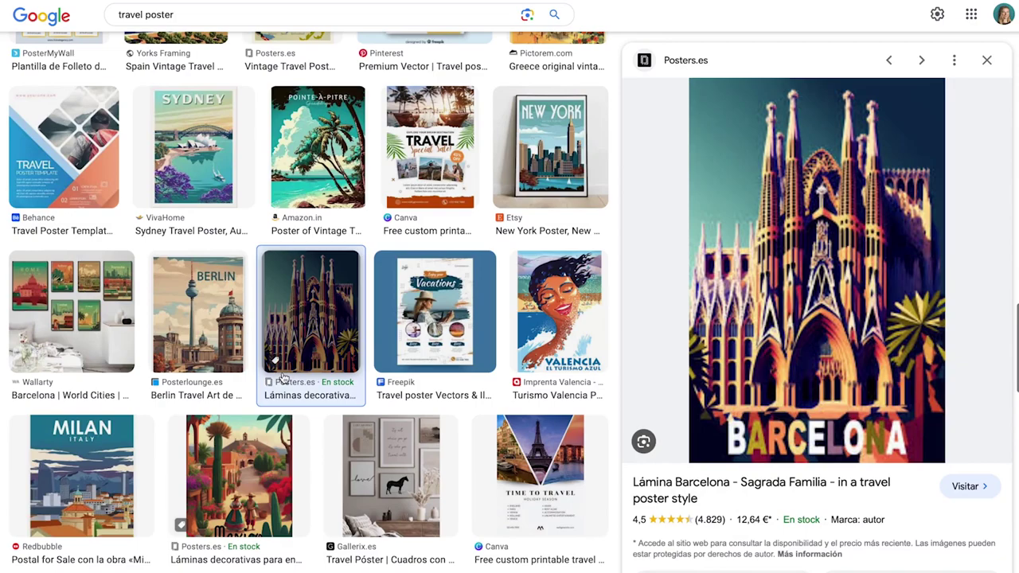
{"action": "left_click", "coordinate": [205, 351]}
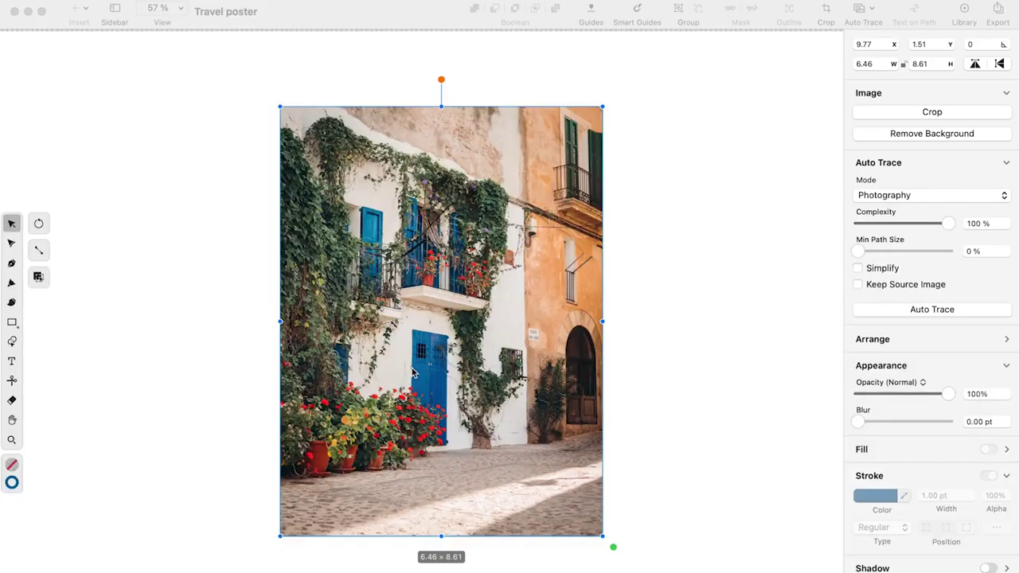
{"action": "left_click", "coordinate": [412, 371]}
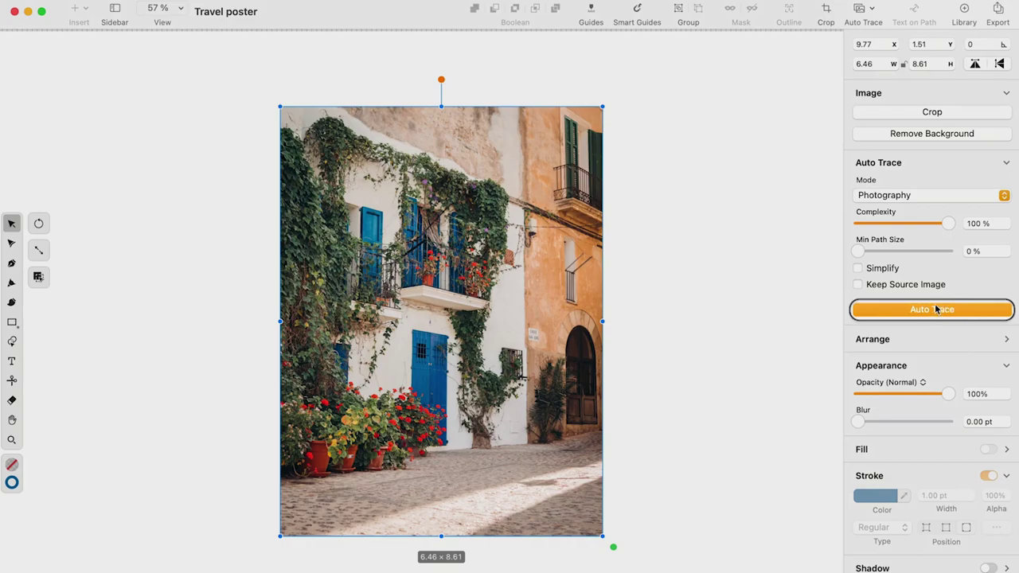
{"action": "left_click", "coordinate": [936, 310]}
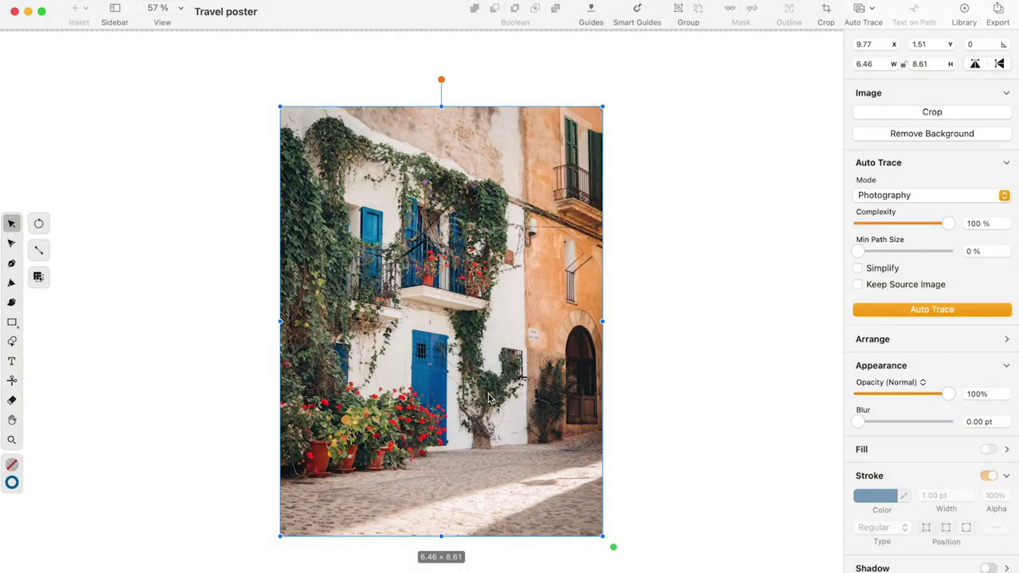
Auto trace the photo copy above the PHOTOGRAPHY label in Photography mode
{"action": "scroll", "coordinate": [489, 398], "scroll_direction": "down", "scroll_amount": 3}
{"action": "scroll", "coordinate": [489, 398], "scroll_direction": "down", "scroll_amount": 5}
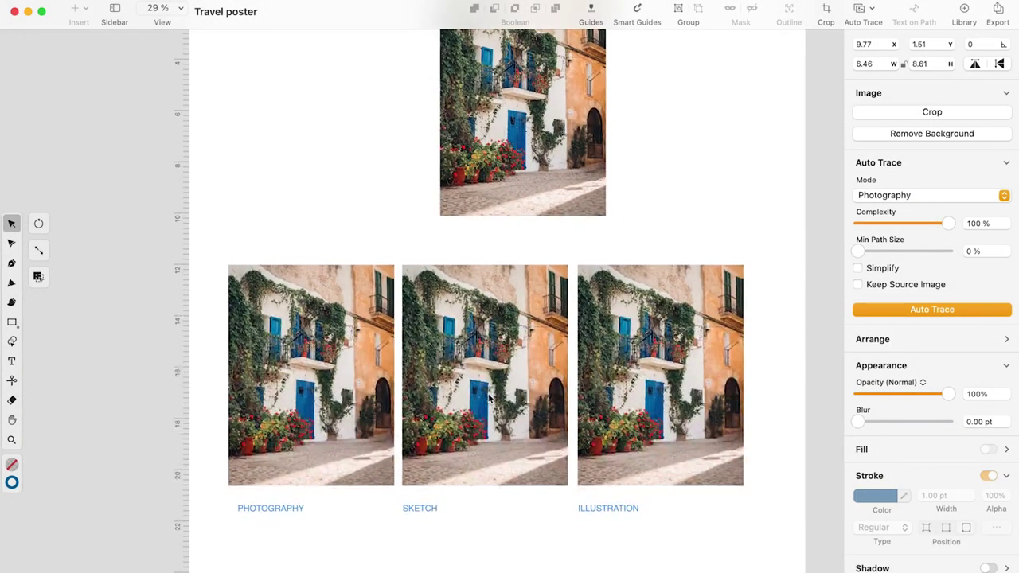
{"action": "scroll", "coordinate": [488, 398], "scroll_direction": "down", "scroll_amount": 2}
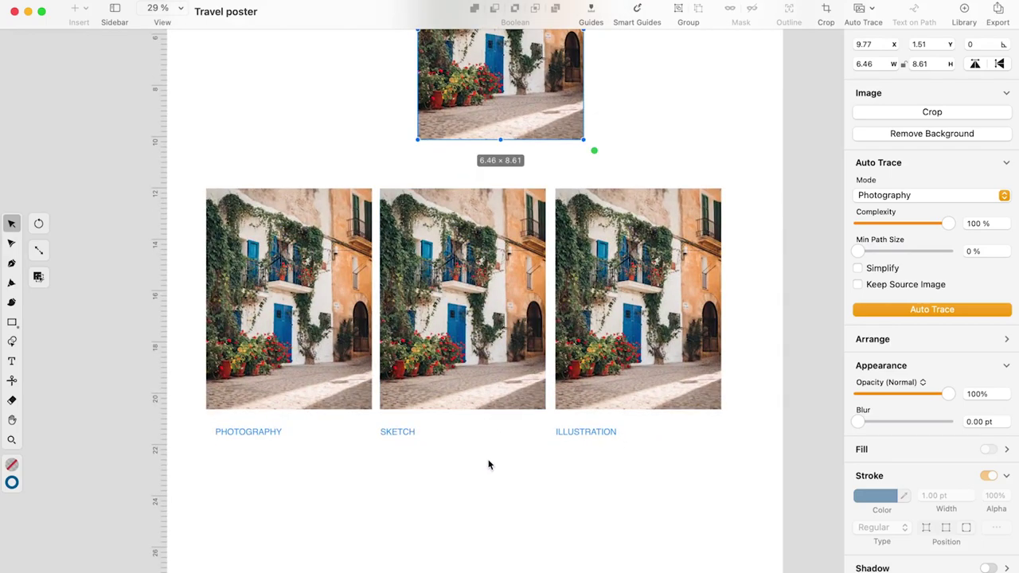
{"action": "left_click", "coordinate": [488, 465]}
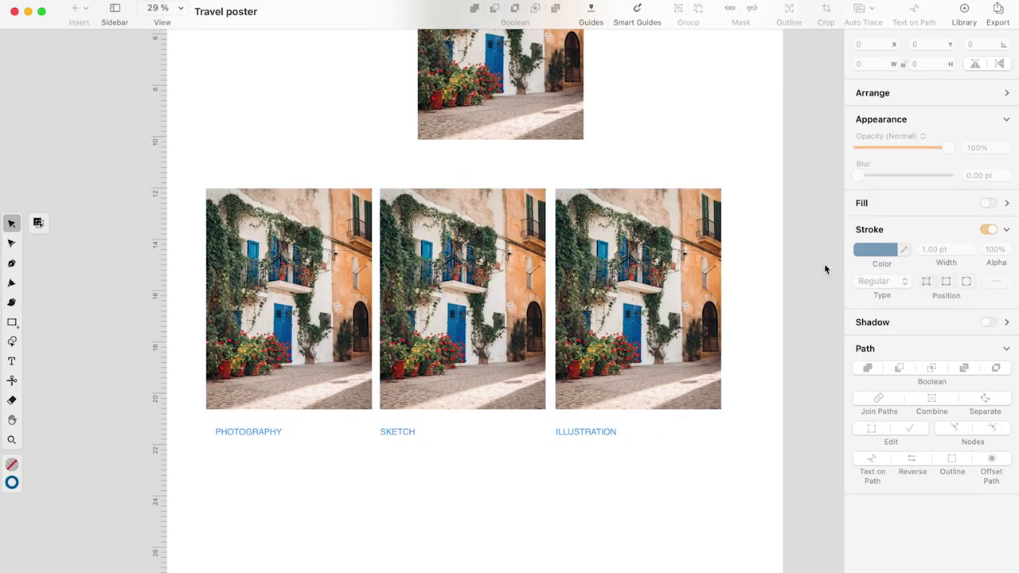
{"action": "left_click", "coordinate": [312, 310]}
{"action": "left_click", "coordinate": [863, 195]}
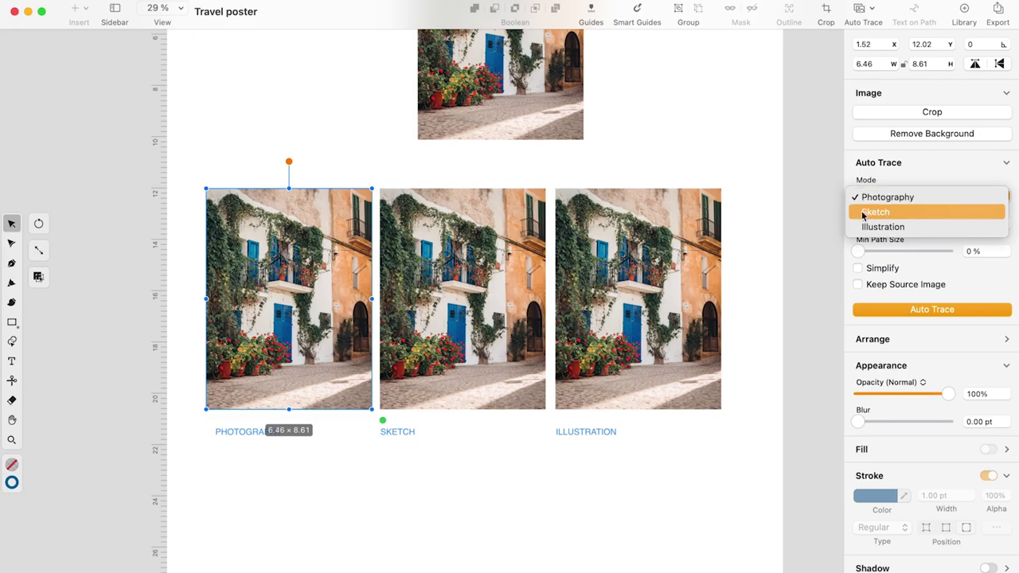
{"action": "left_click", "coordinate": [863, 202]}
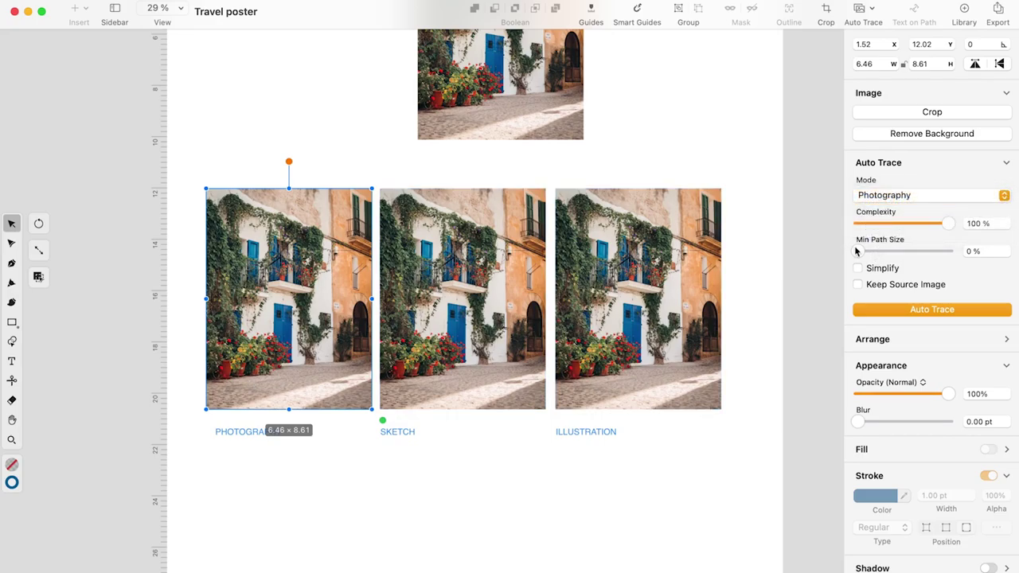
{"action": "left_click", "coordinate": [902, 311]}
Auto trace the photo copy above the SKETCH label in Sketch mode with Simplify enabled
{"action": "scroll", "coordinate": [430, 467], "scroll_direction": "up", "scroll_amount": 3}
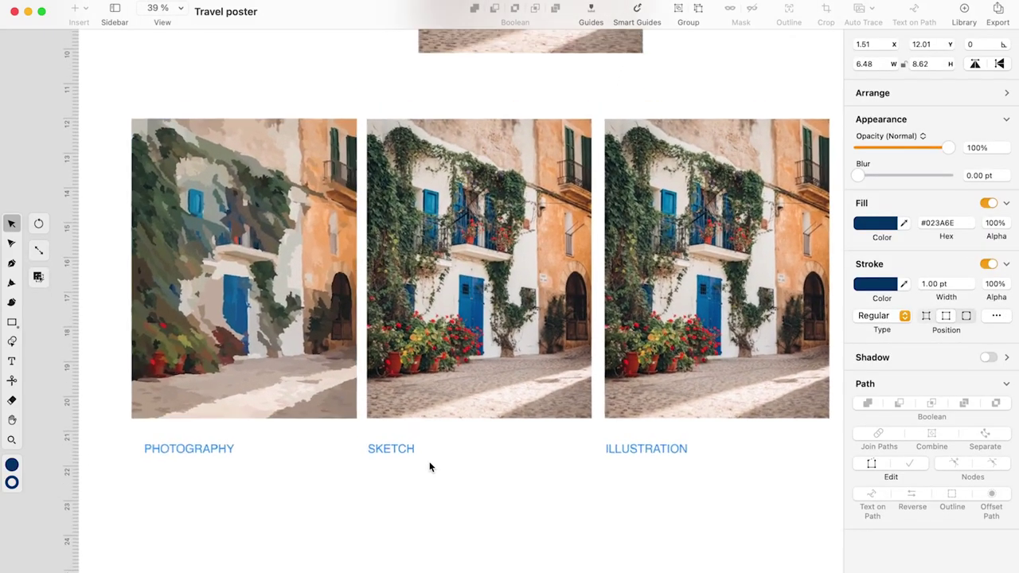
{"action": "scroll", "coordinate": [430, 467], "scroll_direction": "up", "scroll_amount": 2}
{"action": "left_click", "coordinate": [450, 374]}
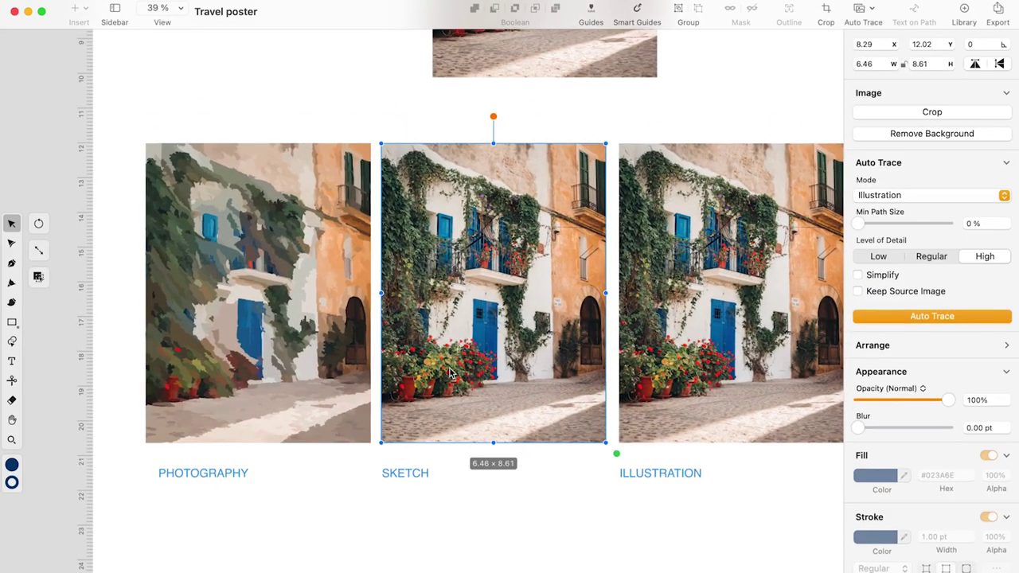
{"action": "left_click", "coordinate": [868, 195]}
{"action": "left_click", "coordinate": [868, 180]}
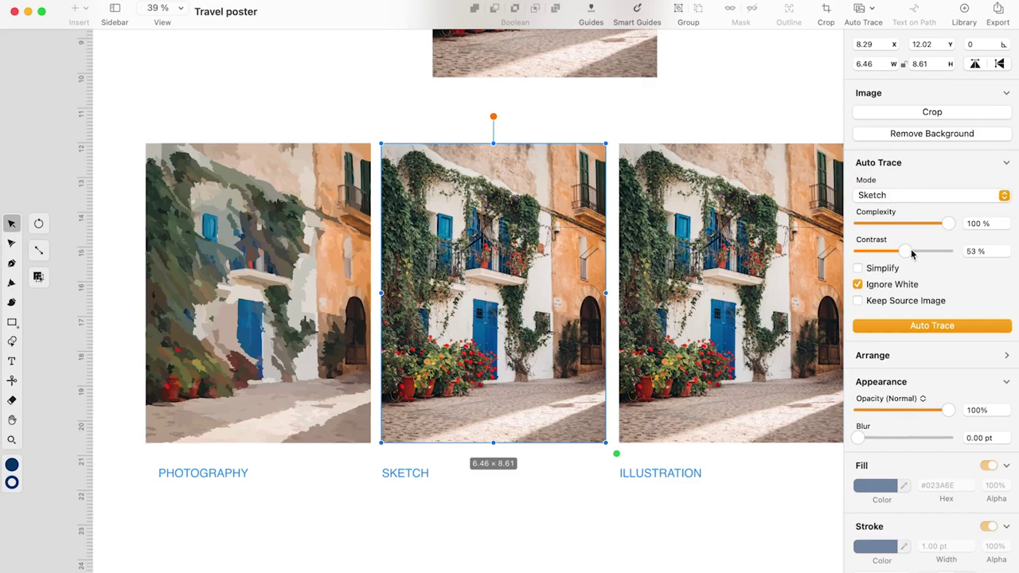
{"action": "left_click", "coordinate": [895, 271]}
{"action": "left_click", "coordinate": [903, 328]}
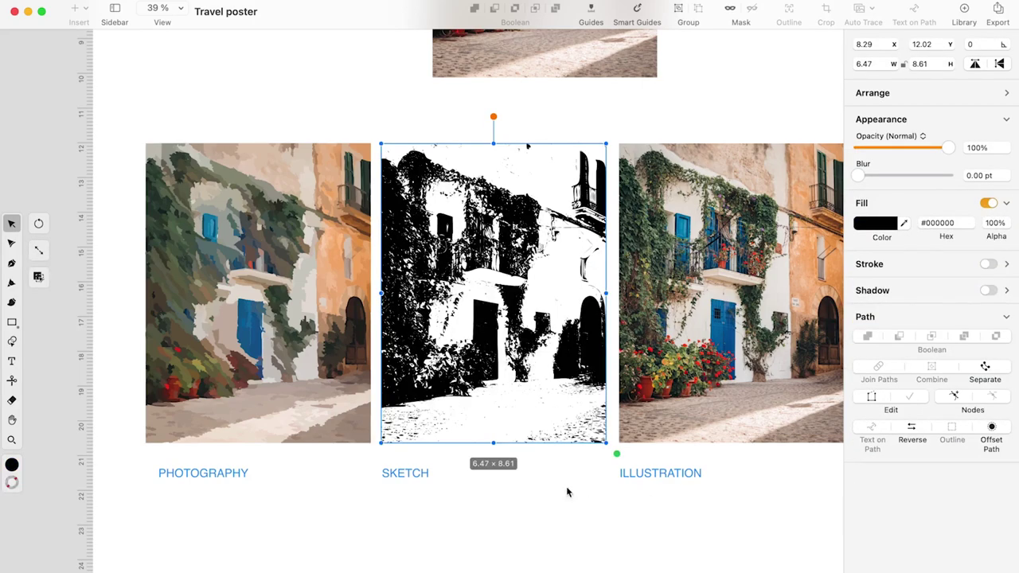
Auto trace the photo copy above the ILLUSTRATION label in Illustration mode
{"action": "left_click", "coordinate": [725, 371]}
{"action": "scroll", "coordinate": [724, 367], "scroll_direction": "right", "scroll_amount": 3}
{"action": "scroll", "coordinate": [724, 368], "scroll_direction": "up", "scroll_amount": 1}
{"action": "left_click", "coordinate": [869, 199]}
{"action": "left_click", "coordinate": [875, 212]}
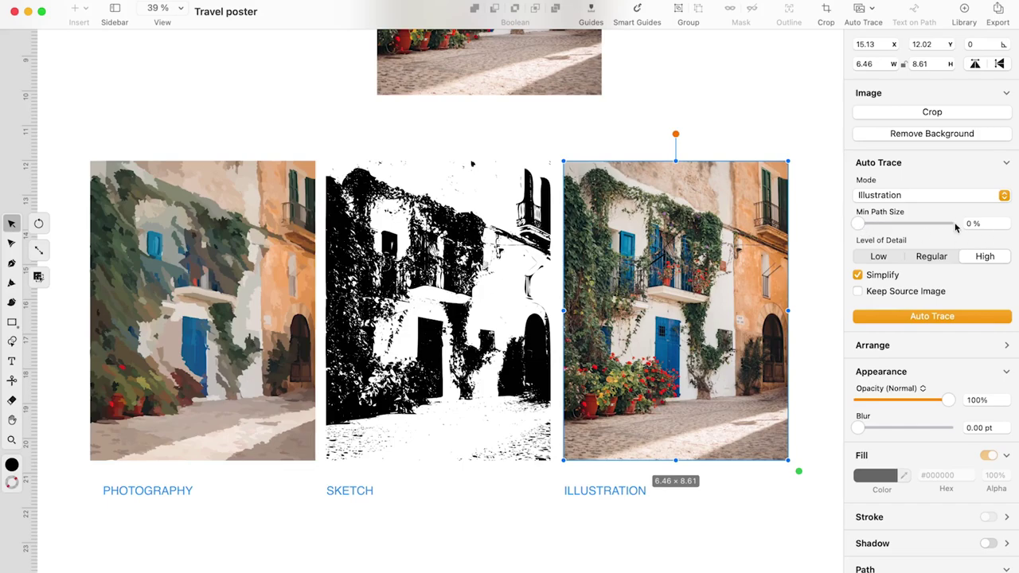
{"action": "left_click", "coordinate": [904, 318]}
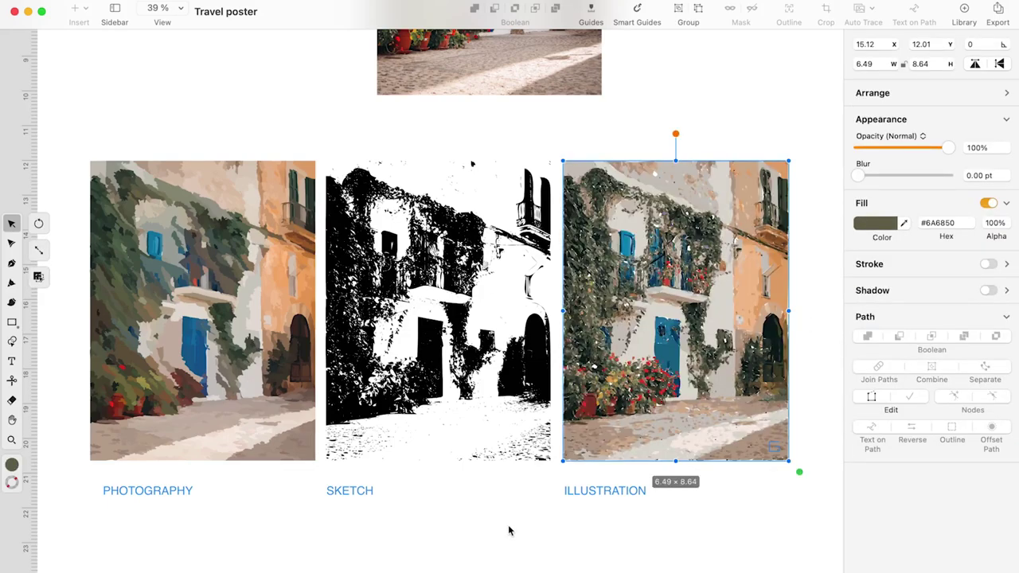
{"action": "left_click", "coordinate": [508, 526]}
{"action": "scroll", "coordinate": [698, 284], "scroll_direction": "up", "scroll_amount": 5}
{"action": "scroll", "coordinate": [698, 284], "scroll_direction": "up", "scroll_amount": 5}
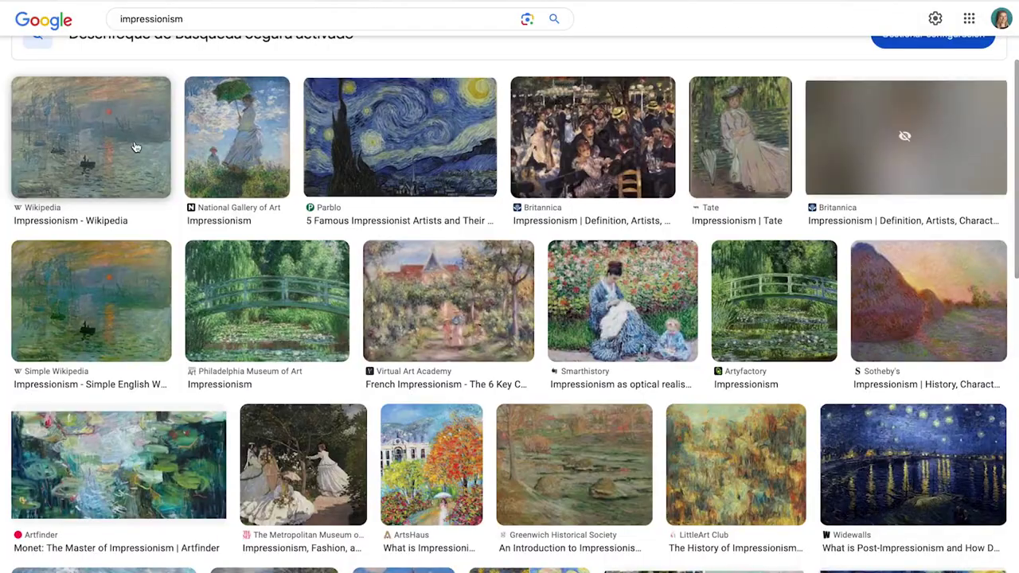
Examine impressionist paintings in the Google image results, previewing the harbour sunrise, the woman with a parasol and the water-lily bridge
{"action": "left_click", "coordinate": [135, 146]}
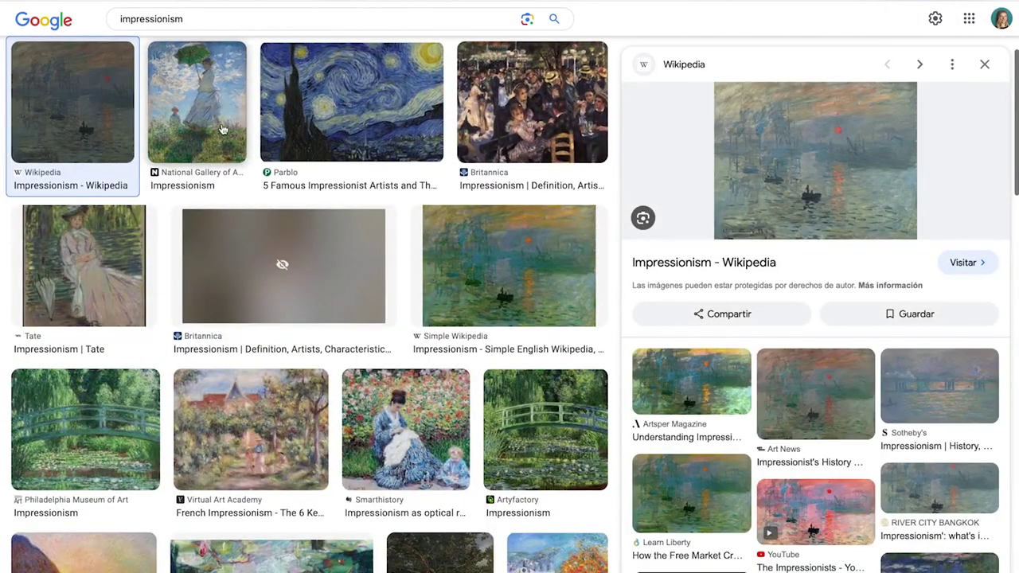
{"action": "left_click", "coordinate": [213, 135]}
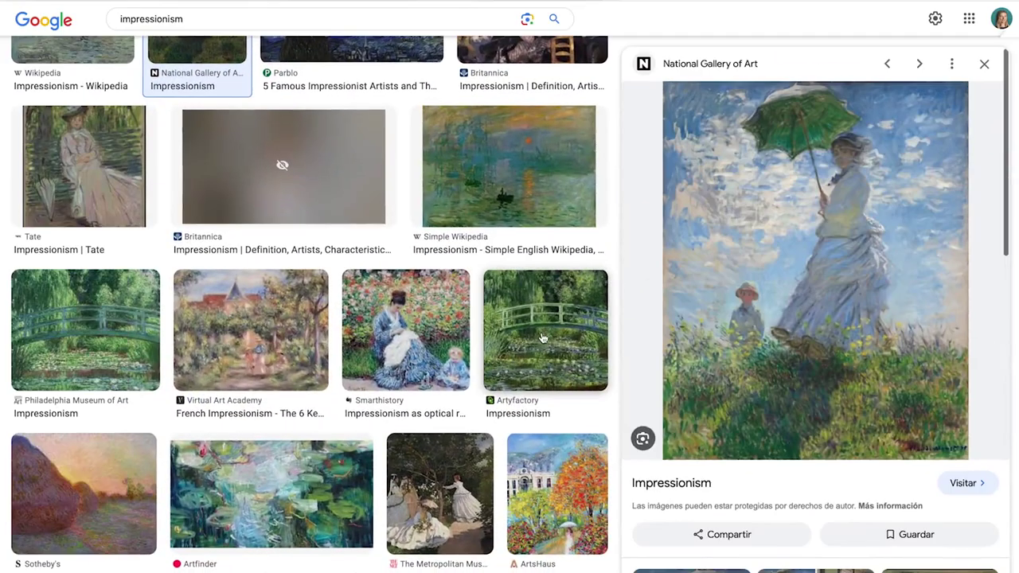
{"action": "left_click", "coordinate": [545, 330]}
{"action": "scroll", "coordinate": [672, 361], "scroll_direction": "down", "scroll_amount": 1}
{"action": "scroll", "coordinate": [895, 353], "scroll_direction": "up", "scroll_amount": 1}
{"action": "scroll", "coordinate": [799, 345], "scroll_direction": "down", "scroll_amount": 1}
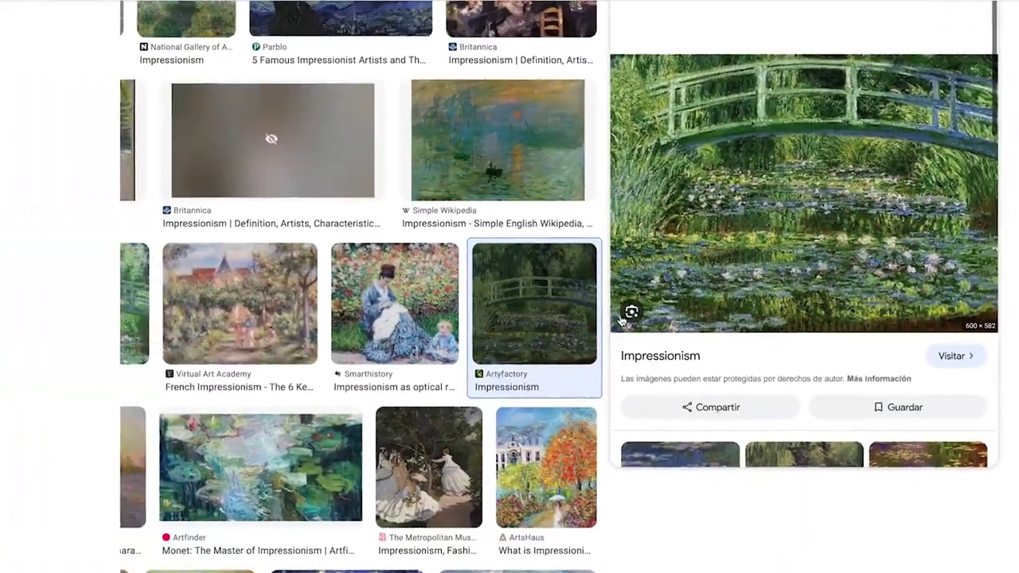
{"action": "scroll", "coordinate": [622, 320], "scroll_direction": "up", "scroll_amount": 2}
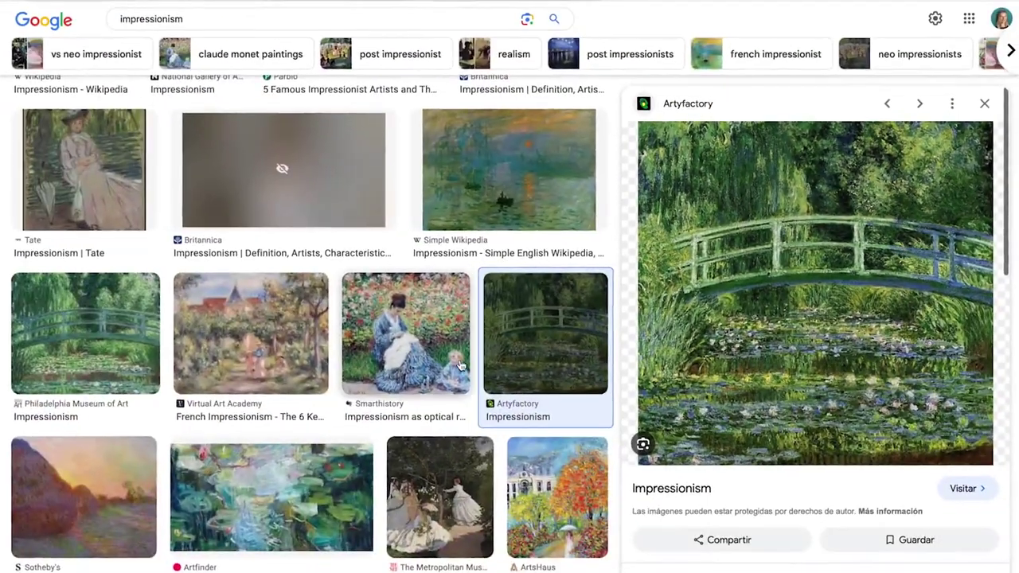
{"action": "scroll", "coordinate": [460, 366], "scroll_direction": "down", "scroll_amount": 5}
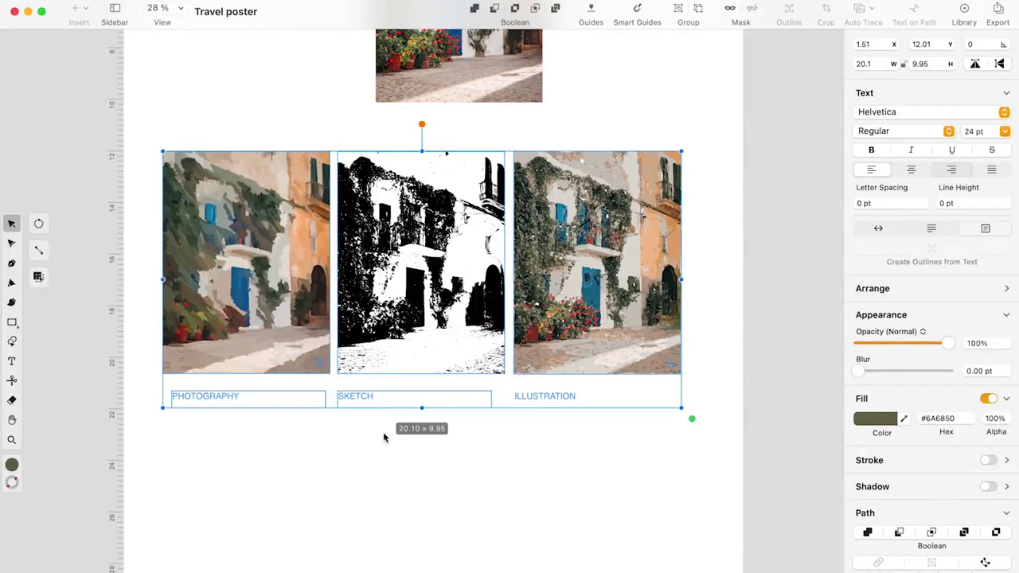
Delete the Photography and Sketch tracings together with their labels from the Travel poster document
{"action": "left_click", "coordinate": [480, 425]}
{"action": "left_click_drag", "start_coordinate": [503, 428], "coordinate": [157, 135]}
{"action": "key", "text": "Delete"}
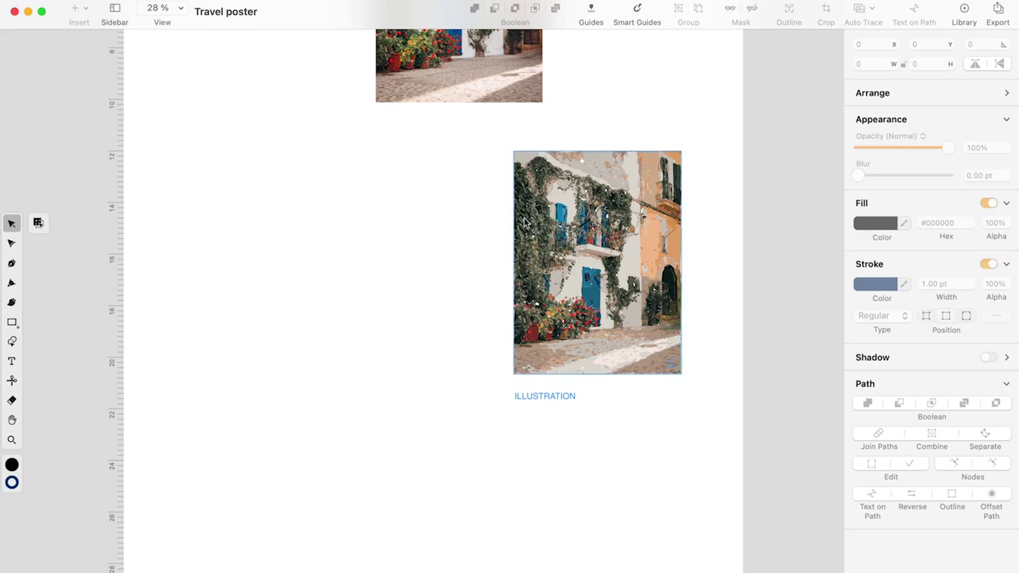
Delete the original photo and the ILLUSTRATION label, keeping only the Illustration tracing on the artboard
{"action": "scroll", "coordinate": [495, 159], "scroll_direction": "up", "scroll_amount": 3}
{"action": "left_click", "coordinate": [496, 155]}
{"action": "key", "text": "Delete"}
{"action": "left_click_drag", "start_coordinate": [686, 521], "coordinate": [420, 204]}
{"action": "scroll", "coordinate": [420, 205], "scroll_direction": "down", "scroll_amount": 3}
{"action": "left_click", "coordinate": [443, 362]}
{"action": "left_click", "coordinate": [486, 348]}
{"action": "key", "text": "Delete"}
Move the traced illustration to the artboard's upper-left corner and enlarge it to cover the whole artboard, using Smart Guides
{"action": "left_click", "coordinate": [500, 309]}
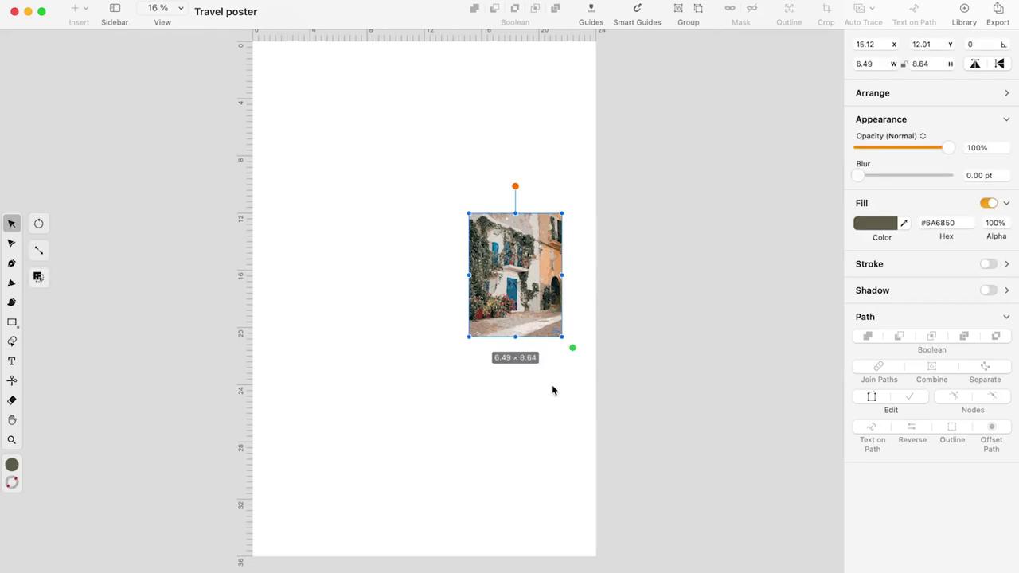
{"action": "left_click_drag", "start_coordinate": [520, 295], "coordinate": [299, 109]}
{"action": "left_click", "coordinate": [640, 9]}
{"action": "left_click_drag", "start_coordinate": [356, 177], "coordinate": [642, 556]}
{"action": "left_click", "coordinate": [714, 498]}
{"action": "scroll", "coordinate": [464, 417], "scroll_direction": "up", "scroll_amount": 3}
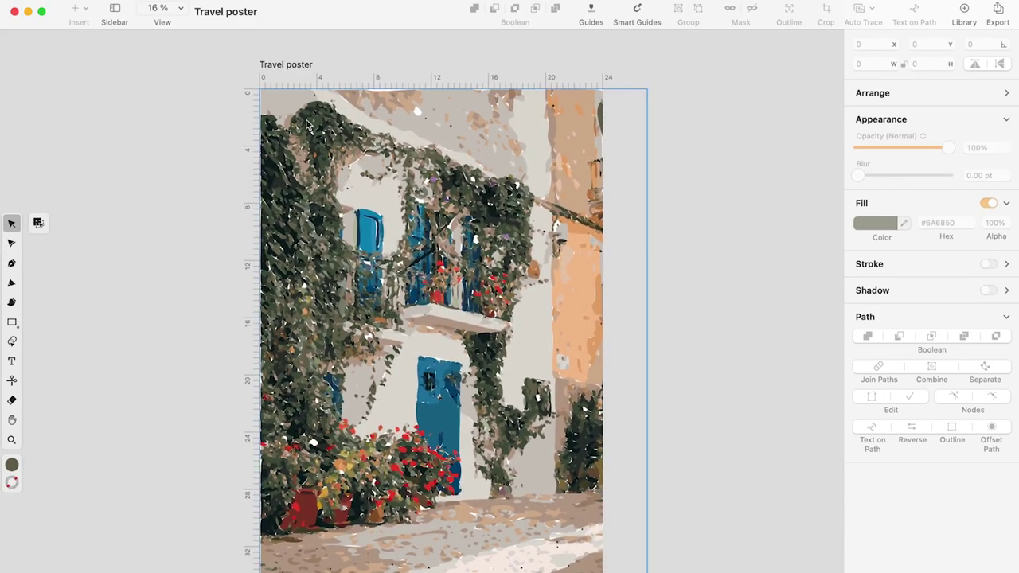
Turn on the Travel poster artboard's fill and colour it with the dark #0A1A19
{"action": "left_click", "coordinate": [281, 67]}
{"action": "left_click", "coordinate": [988, 129]}
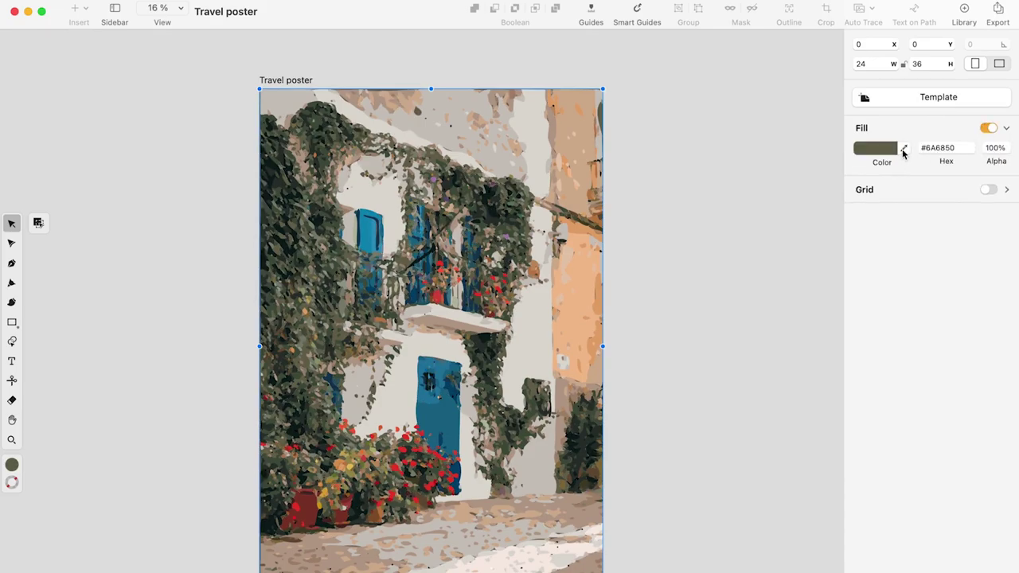
{"action": "left_click", "coordinate": [756, 233]}
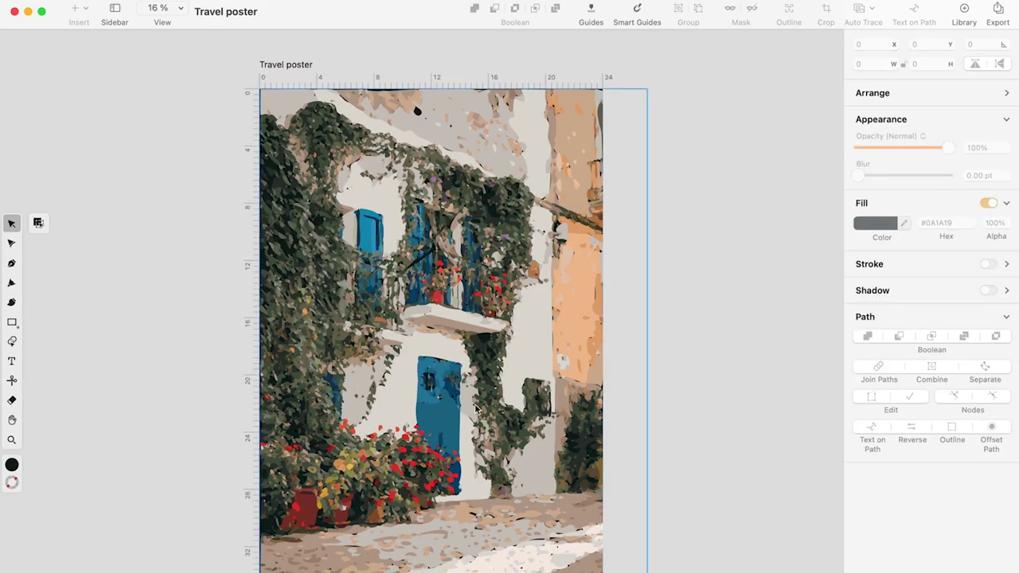
{"action": "scroll", "coordinate": [778, 259], "scroll_direction": "left", "scroll_amount": 2}
{"action": "left_click", "coordinate": [518, 343]}
{"action": "double_click", "coordinate": [517, 343]}
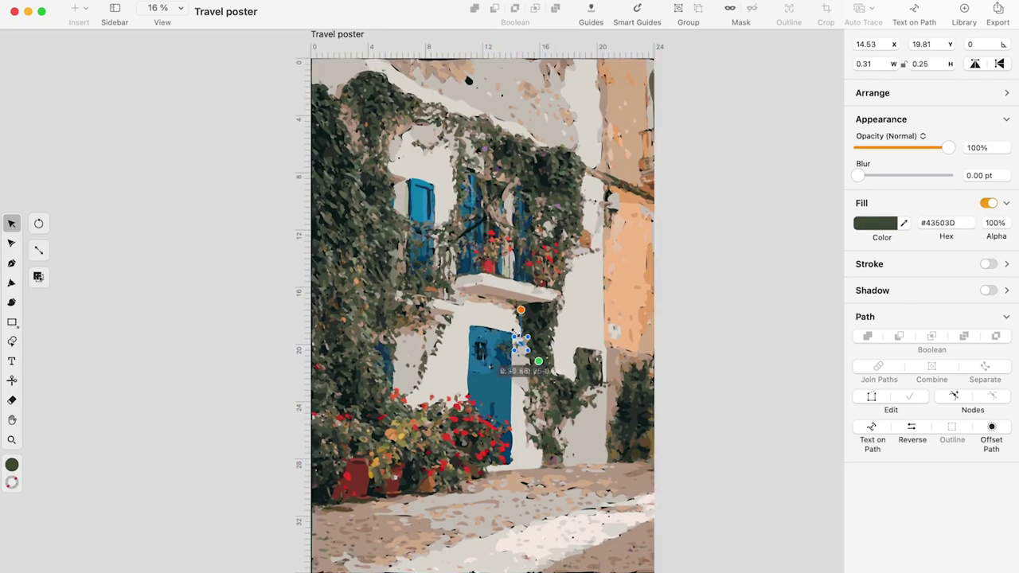
{"action": "left_click_drag", "start_coordinate": [458, 292], "coordinate": [445, 282]}
{"action": "key", "text": "super+z"}
{"action": "left_click", "coordinate": [222, 365]}
Shift the illustration slightly past the artboard's upper-left corner and enlarge it to about 28.34 × 37.71 so it covers the whole artboard
{"action": "left_click_drag", "start_coordinate": [430, 398], "coordinate": [397, 353]}
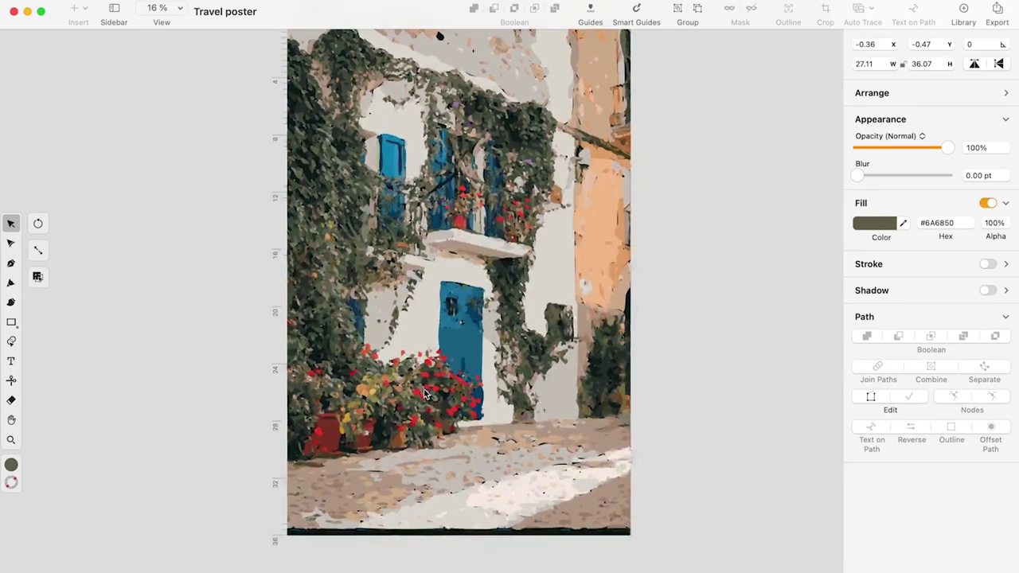
{"action": "left_click_drag", "start_coordinate": [682, 542], "coordinate": [698, 564]}
{"action": "scroll", "coordinate": [531, 470], "scroll_direction": "up", "scroll_amount": 2}
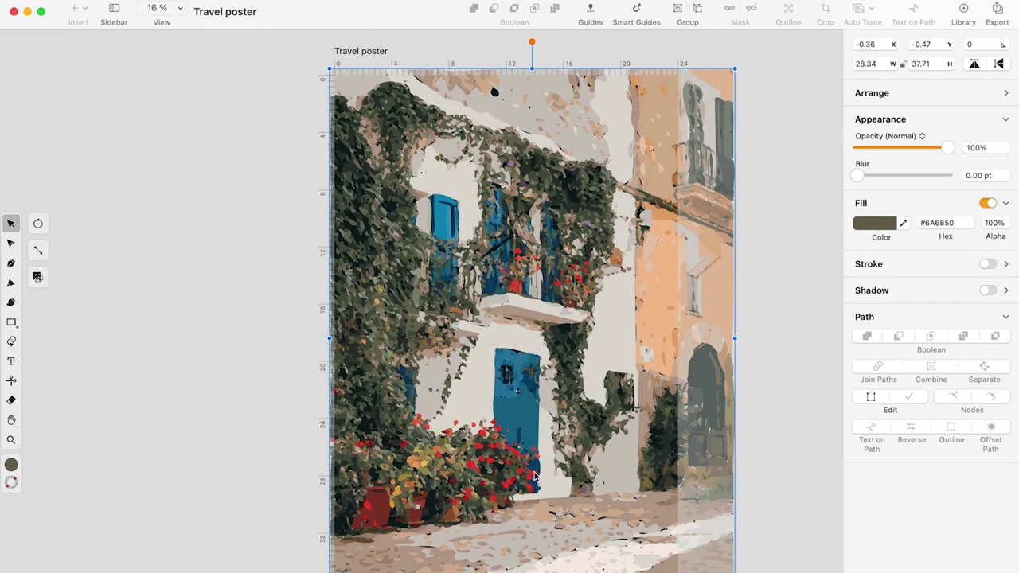
{"action": "left_click", "coordinate": [737, 249]}
Recolour the Travel poster artboard's fill with the olive green #6A6850 sampled from the foliage
{"action": "left_click", "coordinate": [371, 51]}
{"action": "left_click", "coordinate": [903, 148]}
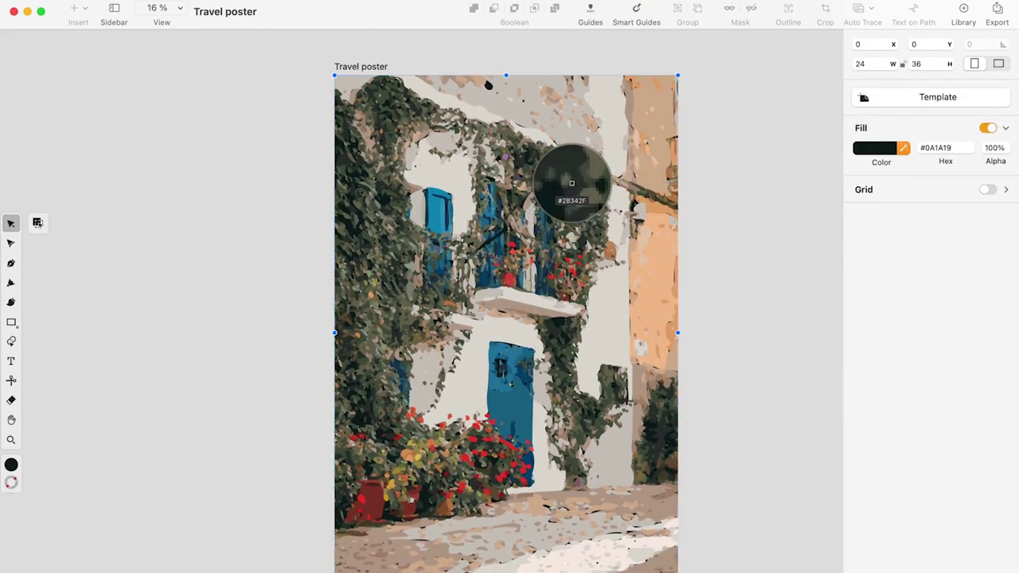
{"action": "left_click", "coordinate": [596, 179]}
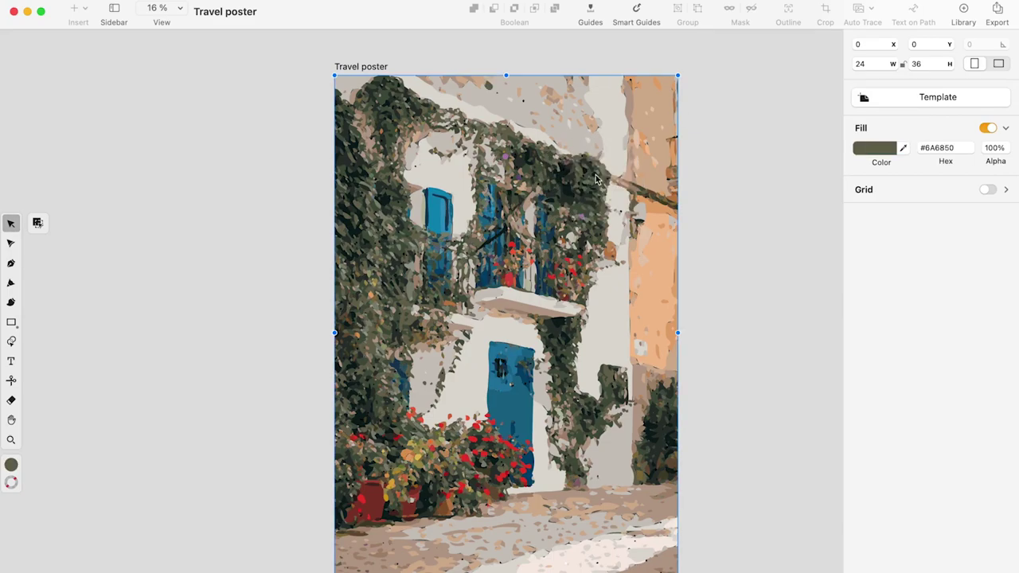
Rename the traced group ILLUSTRATION in the layer list and lock it
{"action": "left_click", "coordinate": [354, 288]}
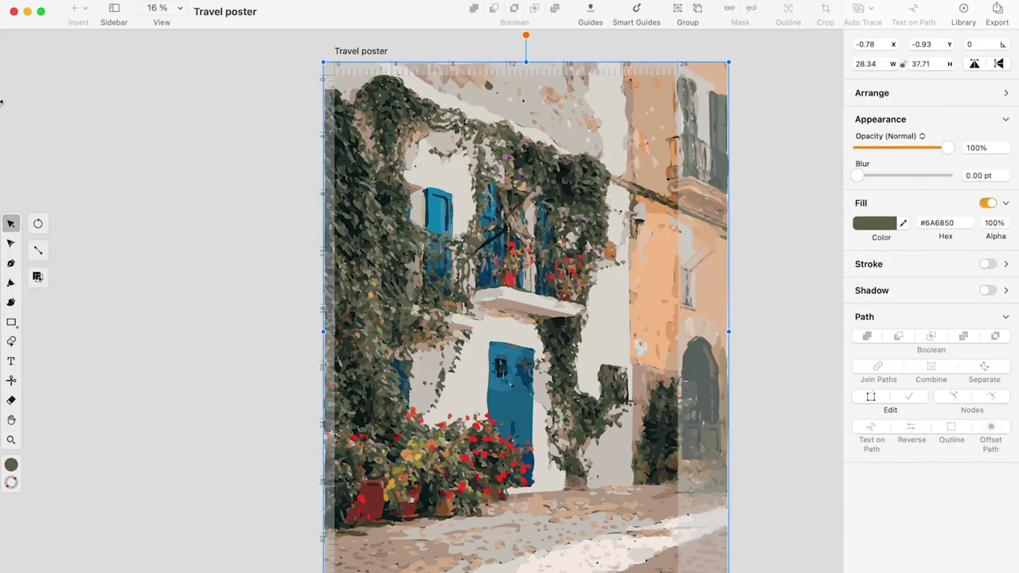
{"action": "left_click", "coordinate": [112, 10]}
{"action": "left_click", "coordinate": [84, 82]}
{"action": "double_click", "coordinate": [82, 116]}
{"action": "key", "text": "BackSpace"}
{"action": "key", "text": "BackSpace"}
{"action": "key", "text": "BackSpace"}
{"action": "key", "text": "BackSpace"}
{"action": "key", "text": "BackSpace"}
{"action": "key", "text": "BackSpace"}
{"action": "key", "text": "BackSpace"}
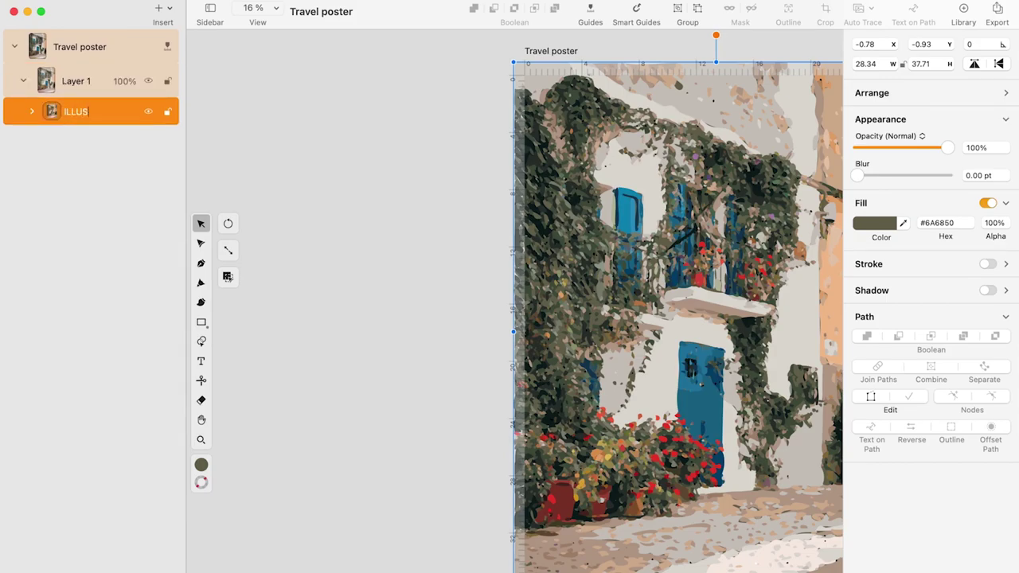
{"action": "left_click", "coordinate": [166, 113]}
{"action": "left_click", "coordinate": [343, 178]}
Draw a rectangle about 23.99 × 10.2 across the poster's lower part, without a stroke and with a solid fill
{"action": "scroll", "coordinate": [345, 239], "scroll_direction": "down", "scroll_amount": 2}
{"action": "scroll", "coordinate": [345, 239], "scroll_direction": "right", "scroll_amount": 5}
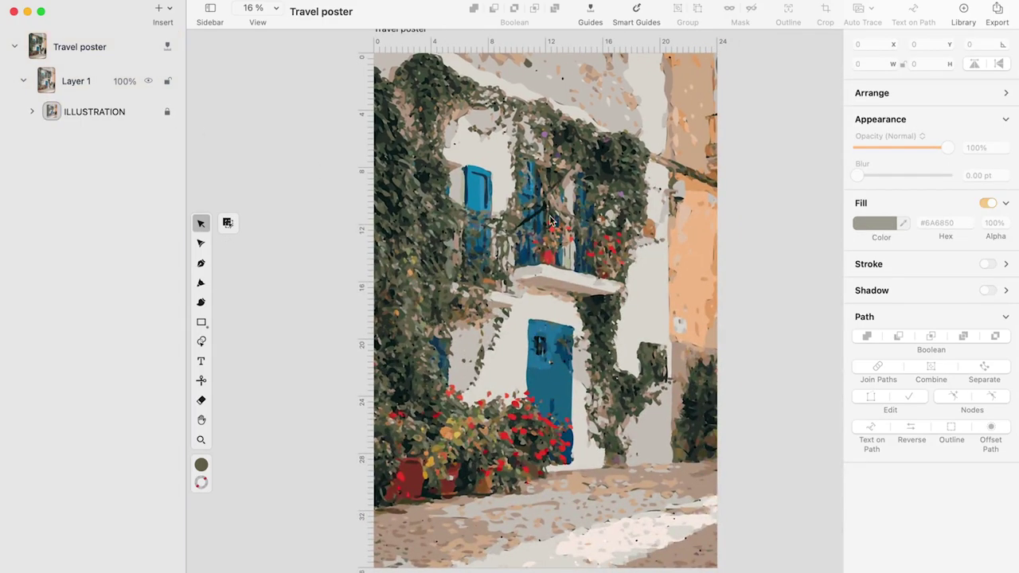
{"action": "left_click", "coordinate": [201, 322]}
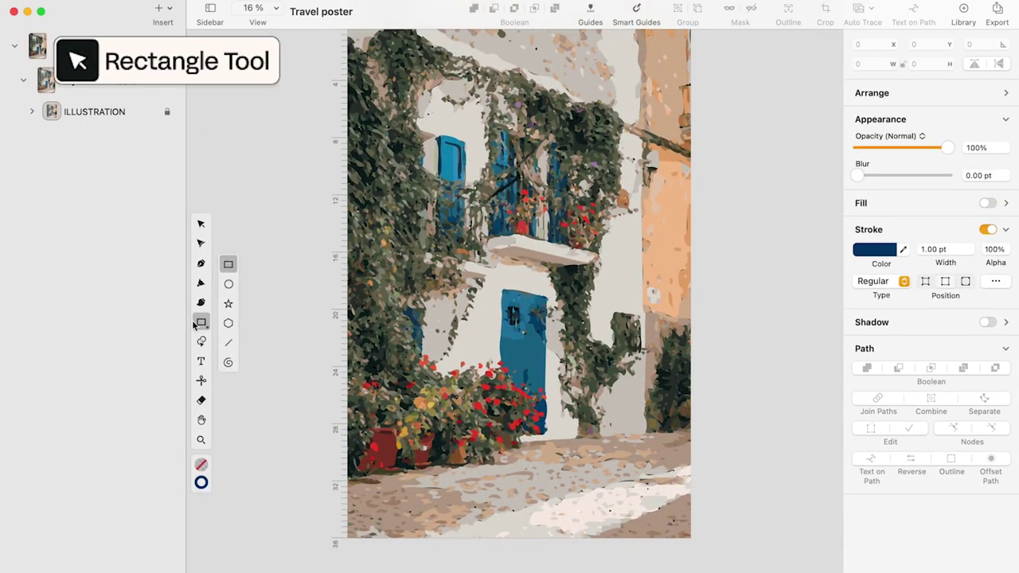
{"action": "left_click_drag", "start_coordinate": [357, 393], "coordinate": [689, 540]}
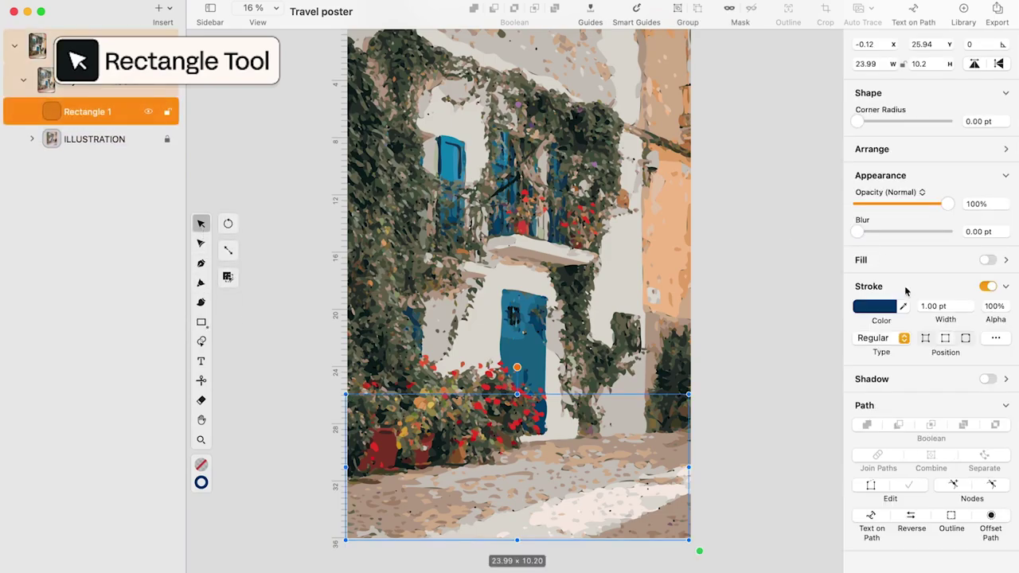
{"action": "left_click", "coordinate": [987, 285]}
{"action": "left_click", "coordinate": [987, 257]}
Adjust the rectangle's side and bottom edges so it lines up with the artboard's edges
{"action": "left_click_drag", "start_coordinate": [689, 467], "coordinate": [690, 467]}
{"action": "left_click_drag", "start_coordinate": [346, 464], "coordinate": [349, 464]}
{"action": "left_click_drag", "start_coordinate": [519, 539], "coordinate": [519, 536]}
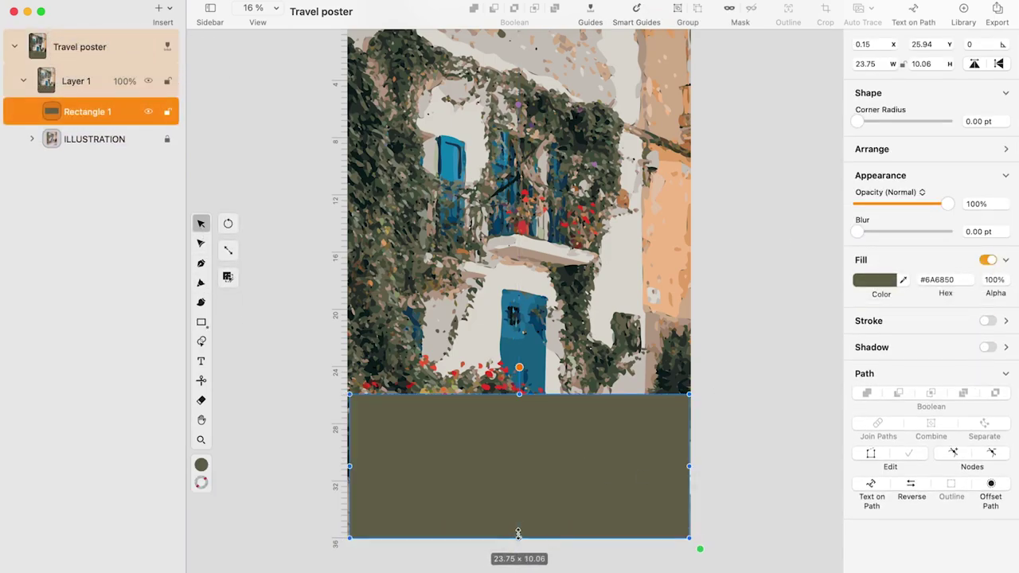
{"action": "scroll", "coordinate": [680, 471], "scroll_direction": "up", "scroll_amount": 4}
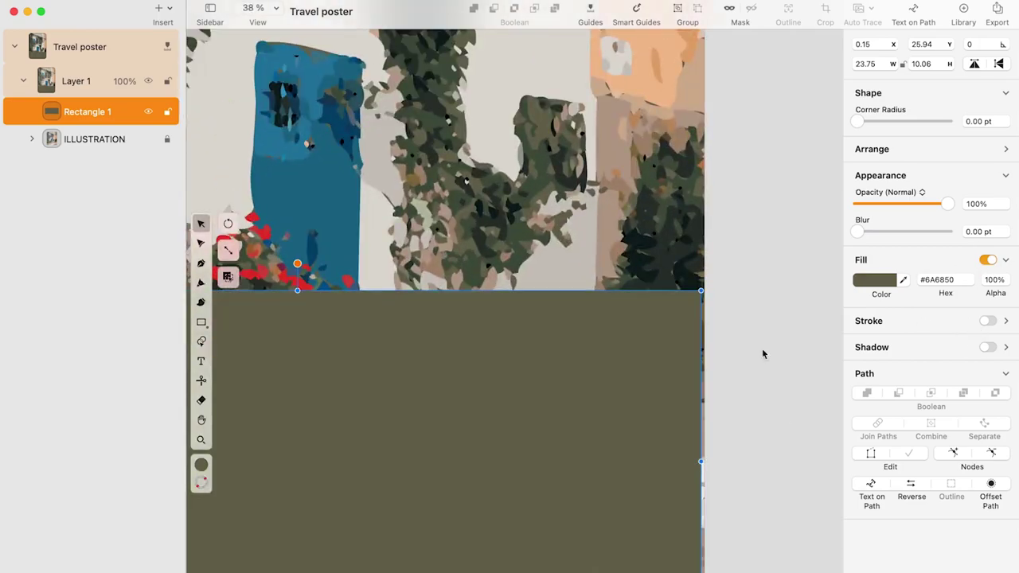
{"action": "left_click_drag", "start_coordinate": [698, 462], "coordinate": [707, 464]}
{"action": "scroll", "coordinate": [705, 465], "scroll_direction": "left", "scroll_amount": 10}
{"action": "left_click_drag", "start_coordinate": [519, 423], "coordinate": [515, 425]}
{"action": "scroll", "coordinate": [513, 425], "scroll_direction": "down", "scroll_amount": 5}
{"action": "scroll", "coordinate": [513, 425], "scroll_direction": "up", "scroll_amount": 2}
{"action": "left_click", "coordinate": [70, 177]}
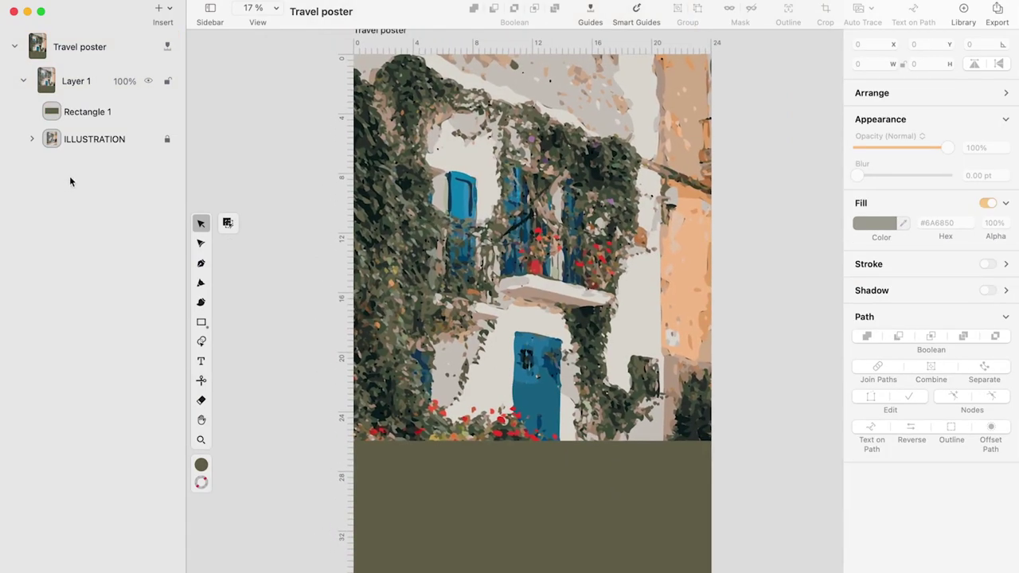
Lower the top edge of the bottom rectangle to uncover more of the illustration
{"action": "scroll", "coordinate": [461, 316], "scroll_direction": "down", "scroll_amount": 1}
{"action": "scroll", "coordinate": [462, 315], "scroll_direction": "down", "scroll_amount": 1}
{"action": "left_click", "coordinate": [513, 427]}
{"action": "left_click_drag", "start_coordinate": [517, 414], "coordinate": [516, 421]}
Scale down and reposition the illustration above the bottom rectangle, shortened to a height of 7.6, and lock the illustration
{"action": "left_click_drag", "start_coordinate": [437, 336], "coordinate": [436, 292]}
{"action": "left_click_drag", "start_coordinate": [704, 501], "coordinate": [662, 473]}
{"action": "left_click", "coordinate": [622, 526]}
{"action": "left_click_drag", "start_coordinate": [518, 422], "coordinate": [518, 436]}
{"action": "left_click_drag", "start_coordinate": [489, 332], "coordinate": [487, 358]}
{"action": "left_click", "coordinate": [167, 139]}
Fill the bottom rectangle with the light beige #DEDAD4 sampled from the house wall and lock it
{"action": "left_click", "coordinate": [398, 502]}
{"action": "left_click", "coordinate": [903, 280]}
{"action": "left_click", "coordinate": [549, 354]}
{"action": "left_click", "coordinate": [903, 279]}
{"action": "left_click", "coordinate": [470, 316]}
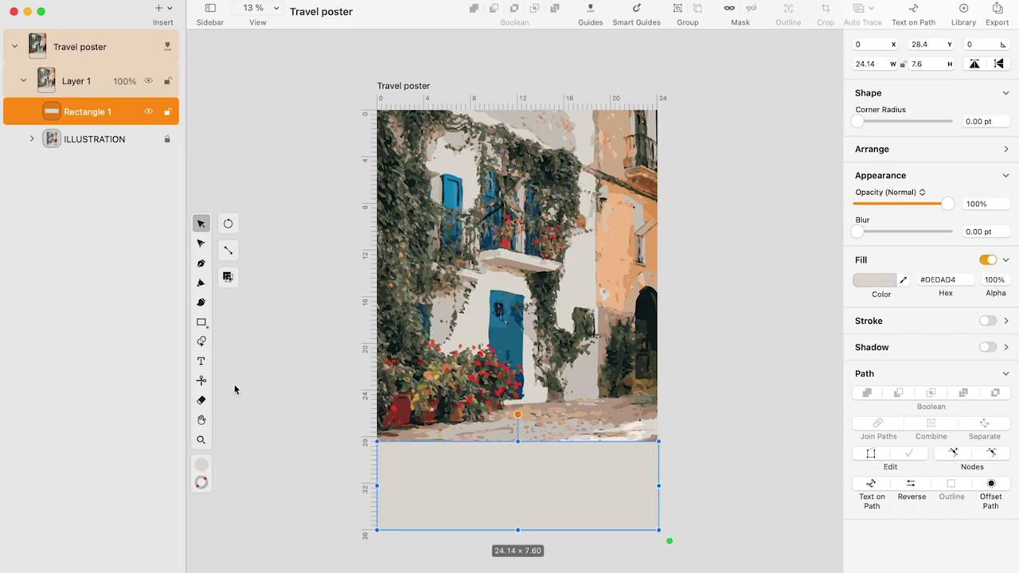
{"action": "left_click", "coordinate": [234, 389]}
{"action": "scroll", "coordinate": [386, 531], "scroll_direction": "up", "scroll_amount": 3}
{"action": "left_click", "coordinate": [386, 530]}
{"action": "key", "text": "super+l"}
Add a text frame about 13.88 × 4.92 on the beige band reading IBIZA, coloured #176989 sampled from the blue door
{"action": "left_click", "coordinate": [202, 360]}
{"action": "left_click_drag", "start_coordinate": [347, 451], "coordinate": [554, 522]}
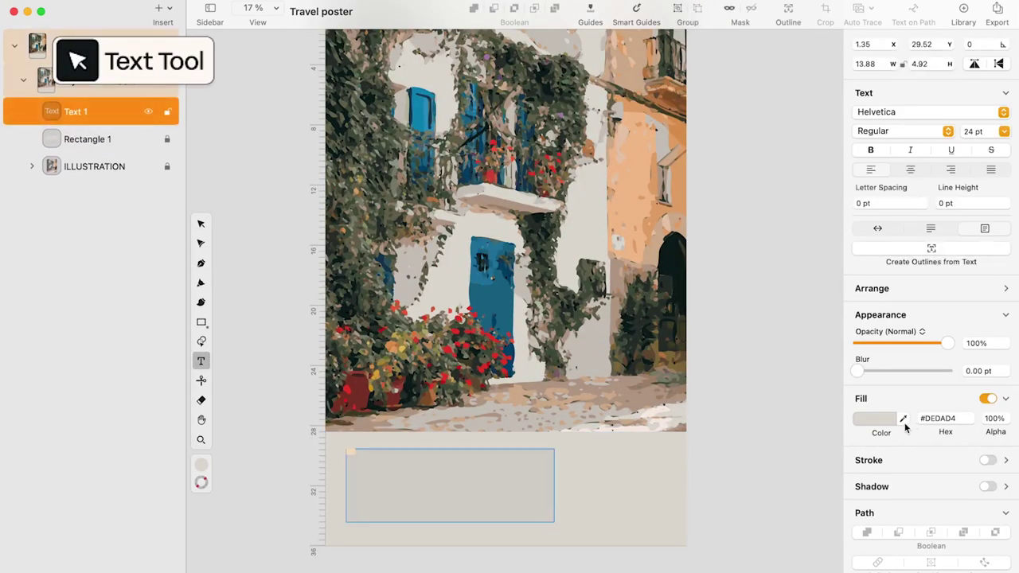
{"action": "left_click", "coordinate": [903, 420]}
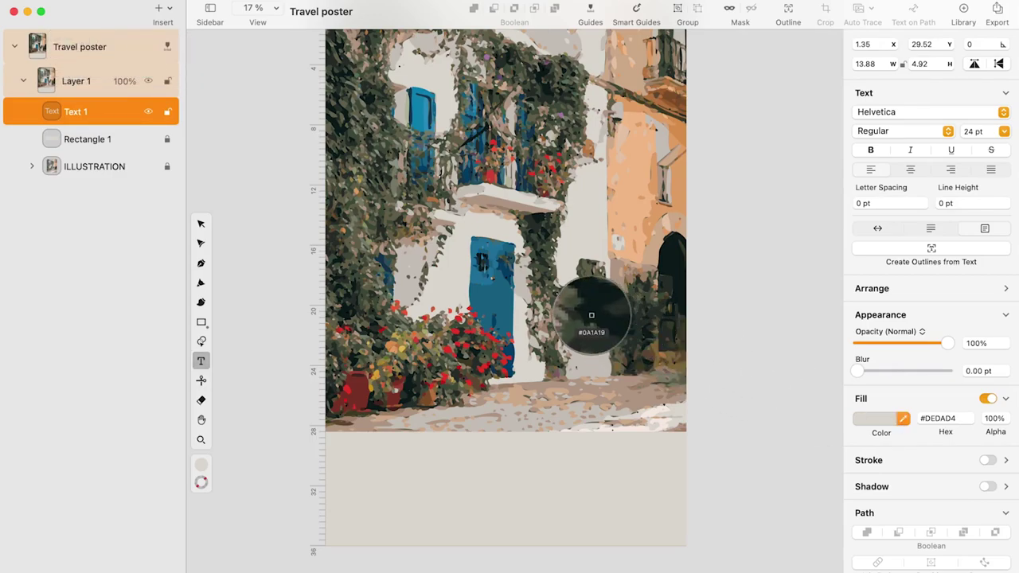
{"action": "left_click", "coordinate": [507, 295]}
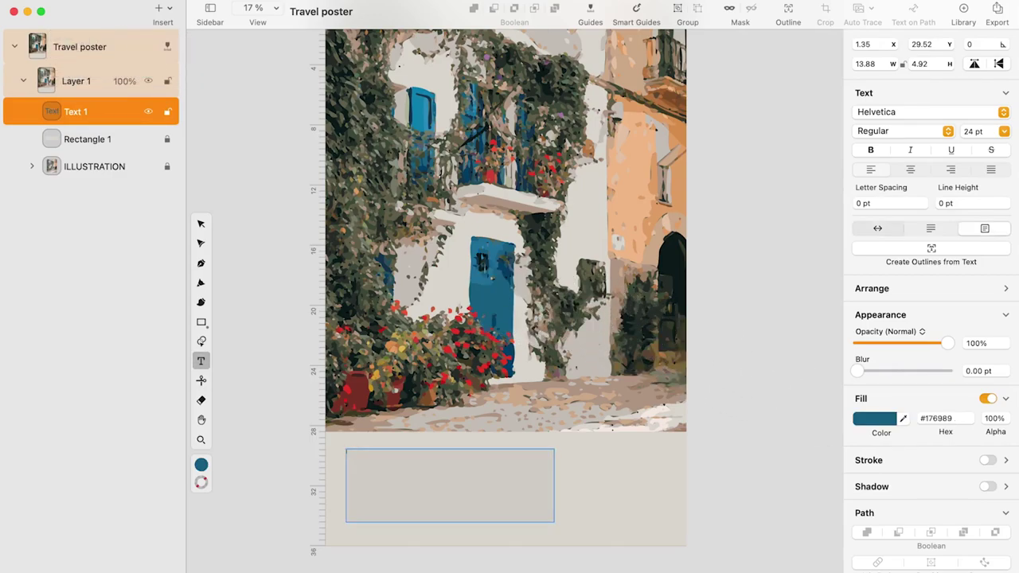
Enlarge the IBIZA text to about 308.09 pt and size its frame to about 15.92 × 5.13
{"action": "left_click", "coordinate": [201, 223]}
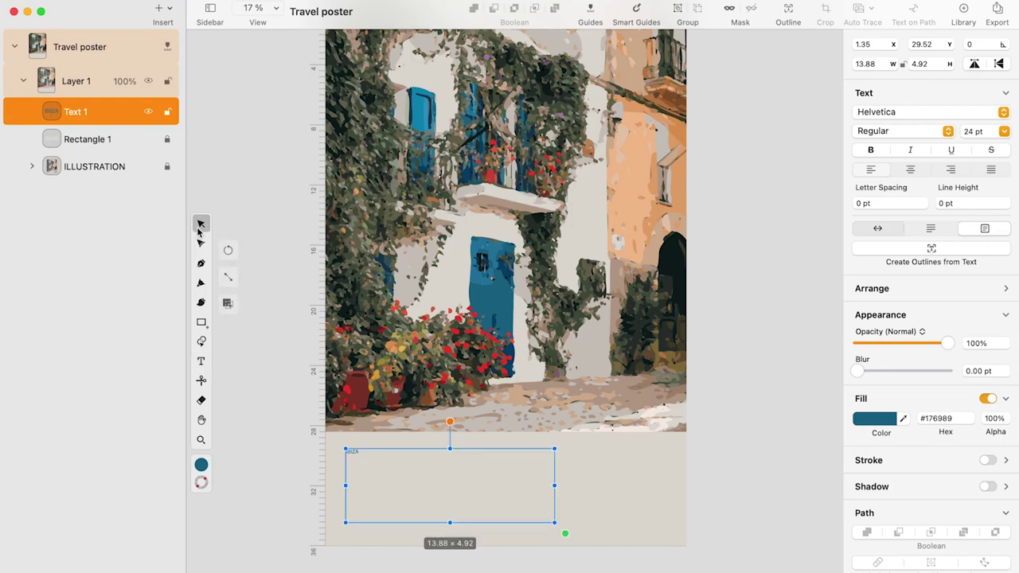
{"action": "left_click_drag", "start_coordinate": [554, 530], "coordinate": [586, 546]}
{"action": "left_click_drag", "start_coordinate": [699, 489], "coordinate": [584, 487]}
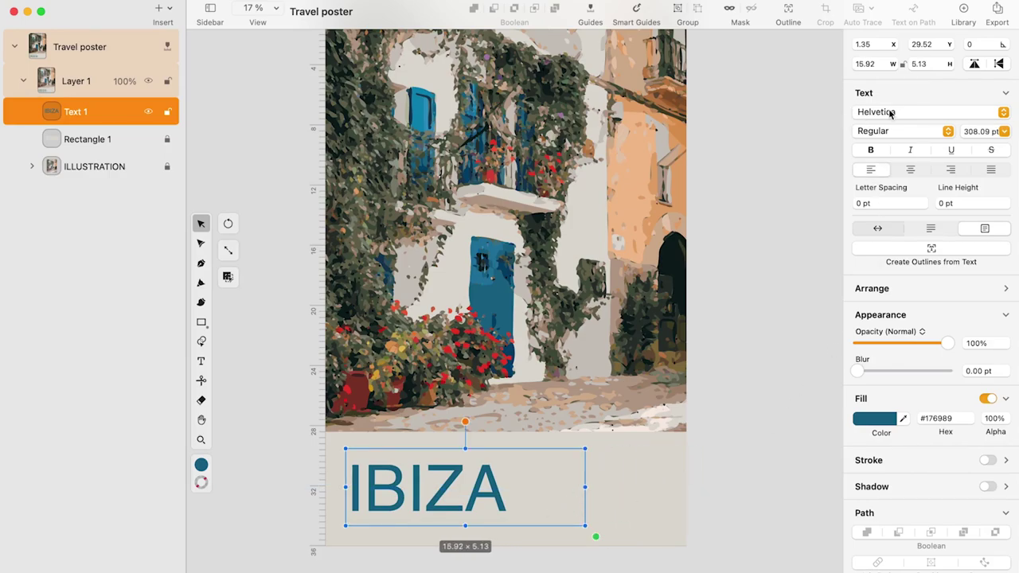
Look through the available fonts for the IBIZA title
{"action": "left_click", "coordinate": [890, 113]}
{"action": "scroll", "coordinate": [888, 389], "scroll_direction": "down", "scroll_amount": 10}
{"action": "scroll", "coordinate": [889, 390], "scroll_direction": "up", "scroll_amount": 8}
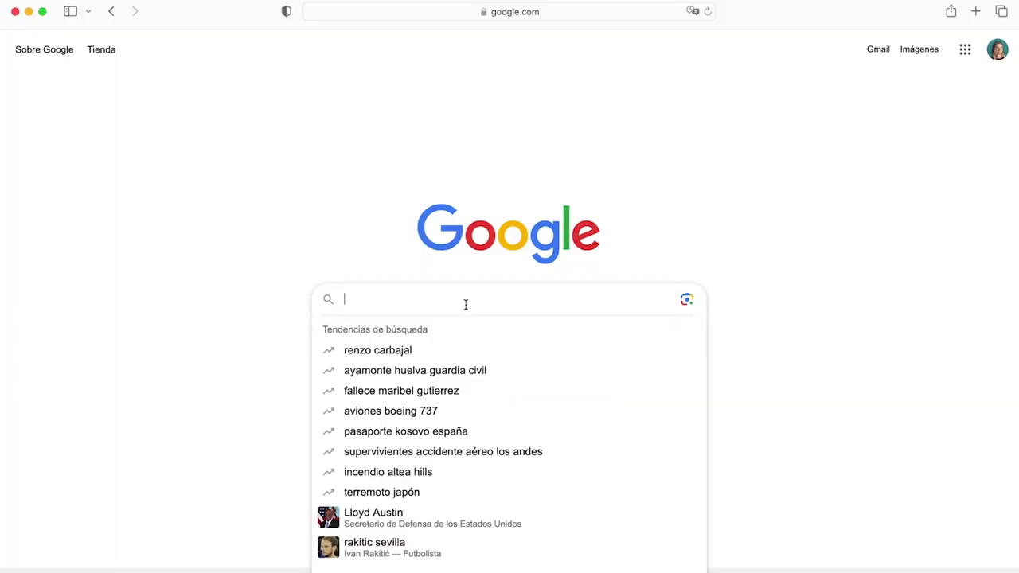
Search Google in the browser for FONTS IN USE and open the Fonts In Use website
{"action": "type", "text": "FONTS IN USE"}
{"action": "key", "text": "Return"}
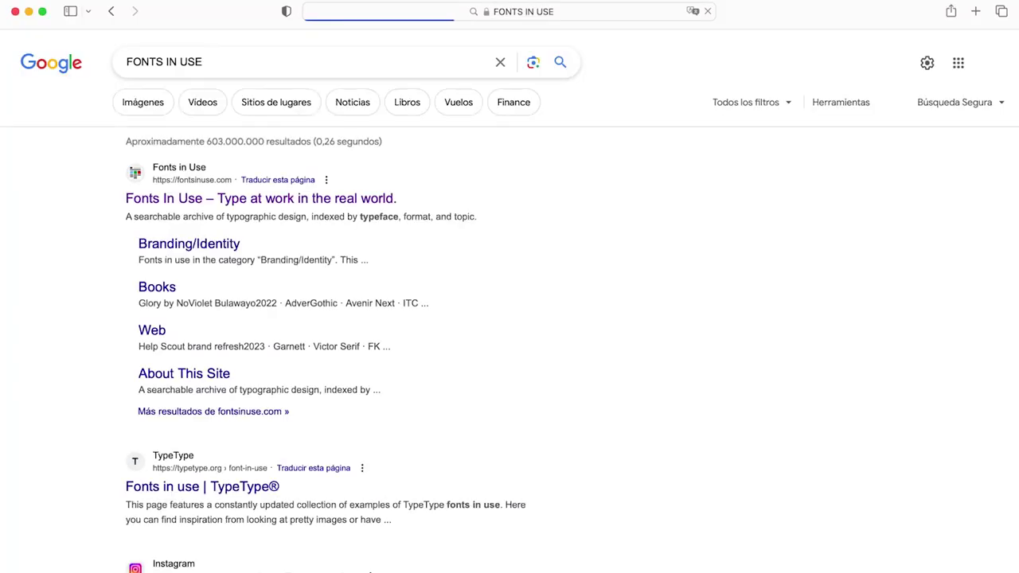
{"action": "left_click", "coordinate": [351, 198]}
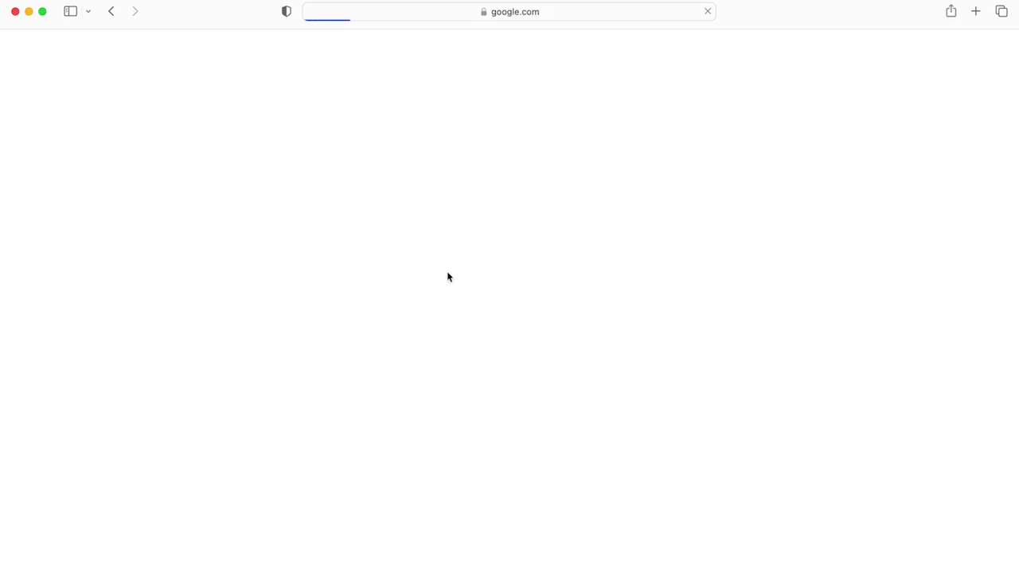
Examine the design samples and their typefaces in the Fonts In Use gallery for title inspiration
{"action": "scroll", "coordinate": [525, 377], "scroll_direction": "down", "scroll_amount": 5}
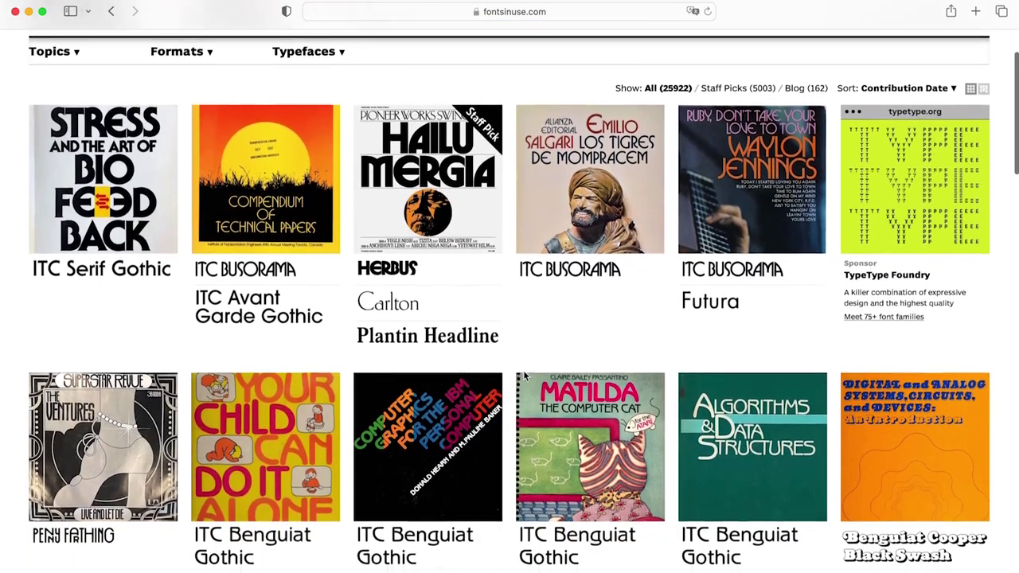
{"action": "scroll", "coordinate": [356, 506], "scroll_direction": "down", "scroll_amount": 10}
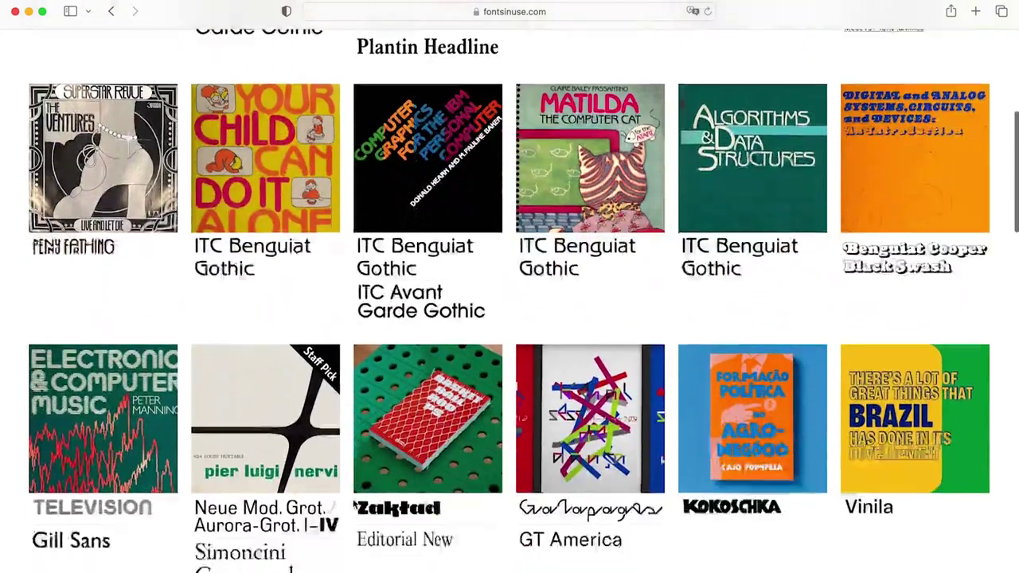
{"action": "scroll", "coordinate": [355, 506], "scroll_direction": "down", "scroll_amount": 7}
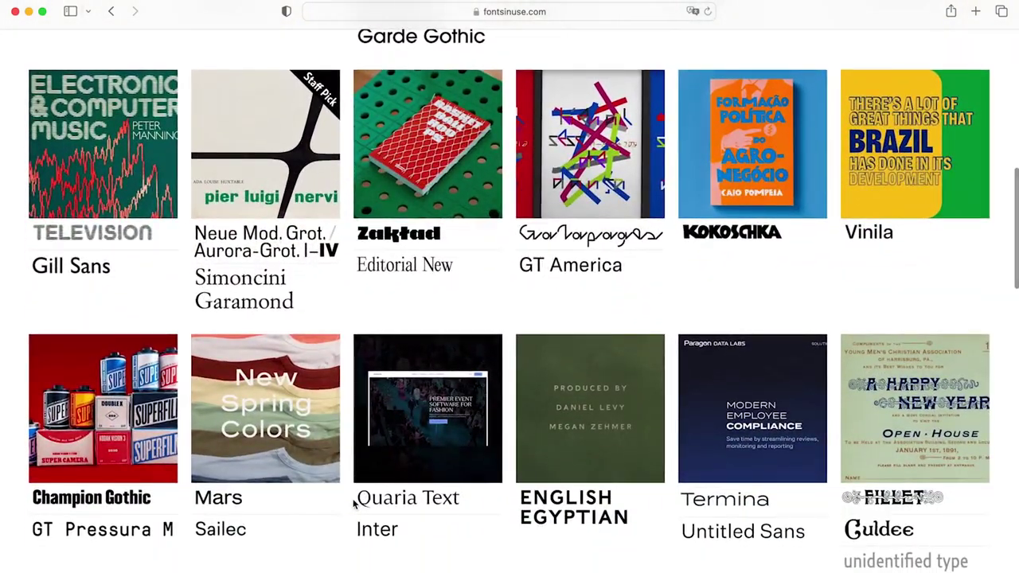
{"action": "scroll", "coordinate": [355, 506], "scroll_direction": "down", "scroll_amount": 8}
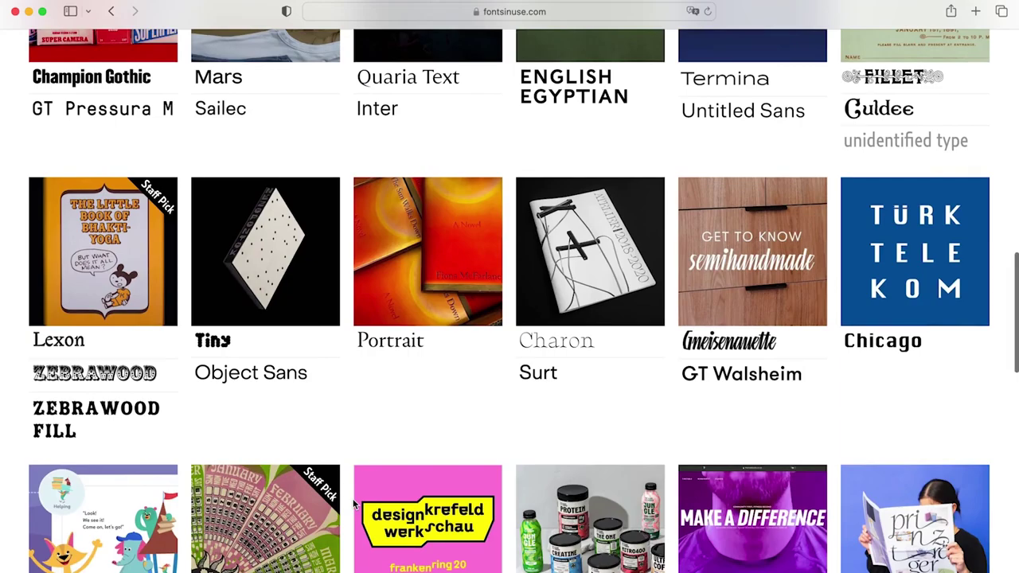
{"action": "scroll", "coordinate": [356, 506], "scroll_direction": "down", "scroll_amount": 10}
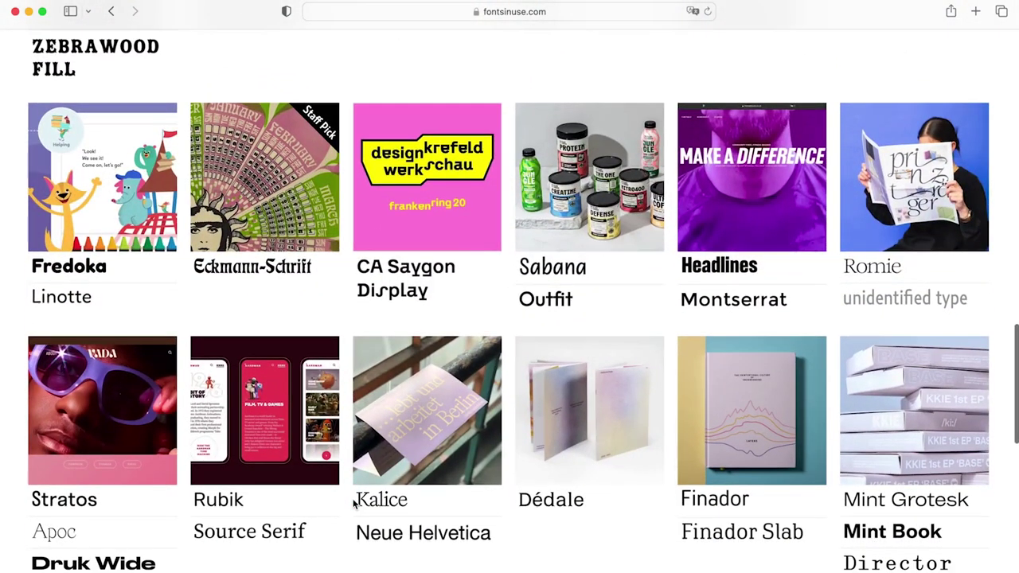
{"action": "scroll", "coordinate": [355, 506], "scroll_direction": "down", "scroll_amount": 7}
{"action": "scroll", "coordinate": [356, 506], "scroll_direction": "up", "scroll_amount": 8}
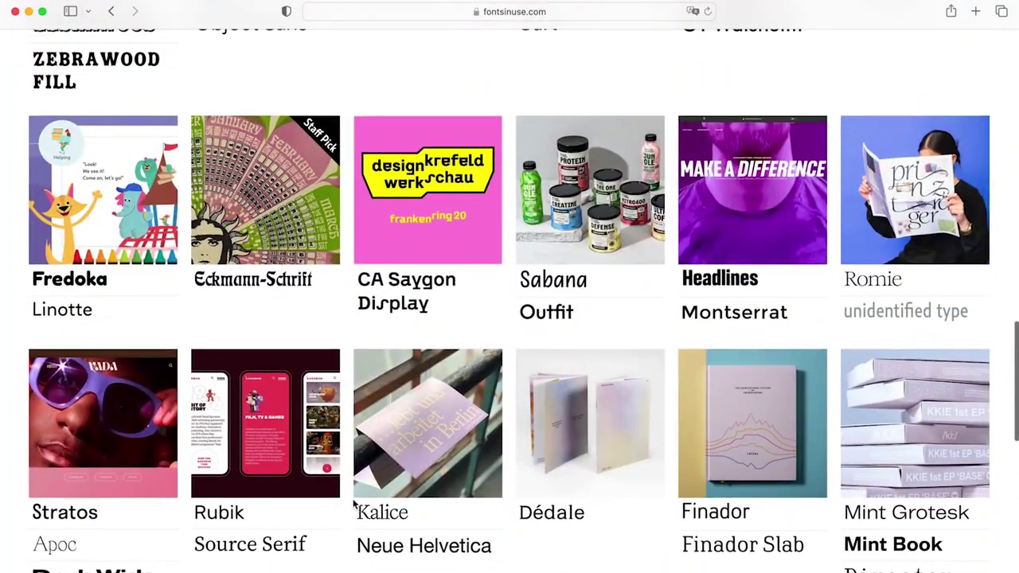
{"action": "scroll", "coordinate": [356, 507], "scroll_direction": "up", "scroll_amount": 10}
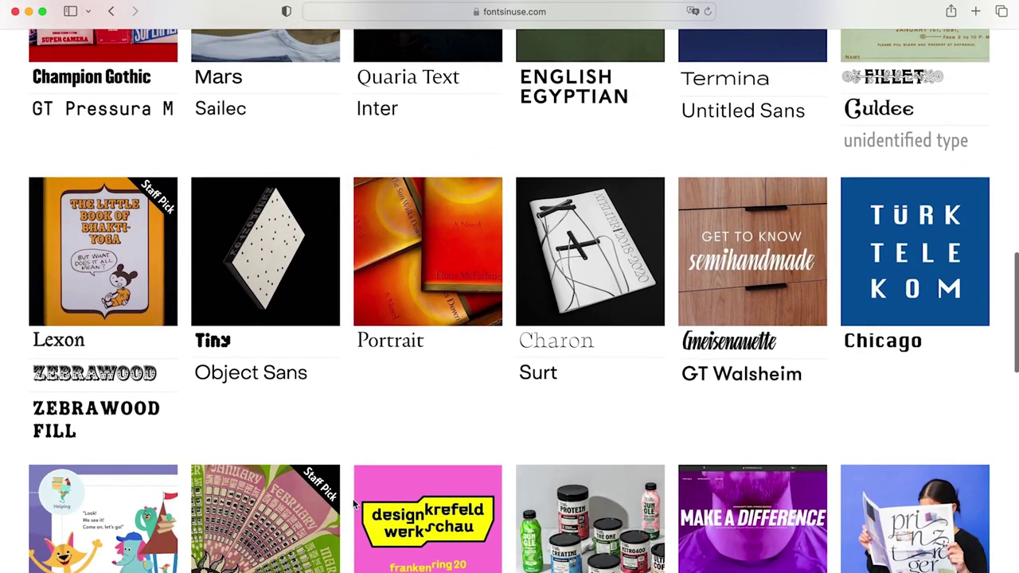
{"action": "scroll", "coordinate": [356, 506], "scroll_direction": "up", "scroll_amount": 9}
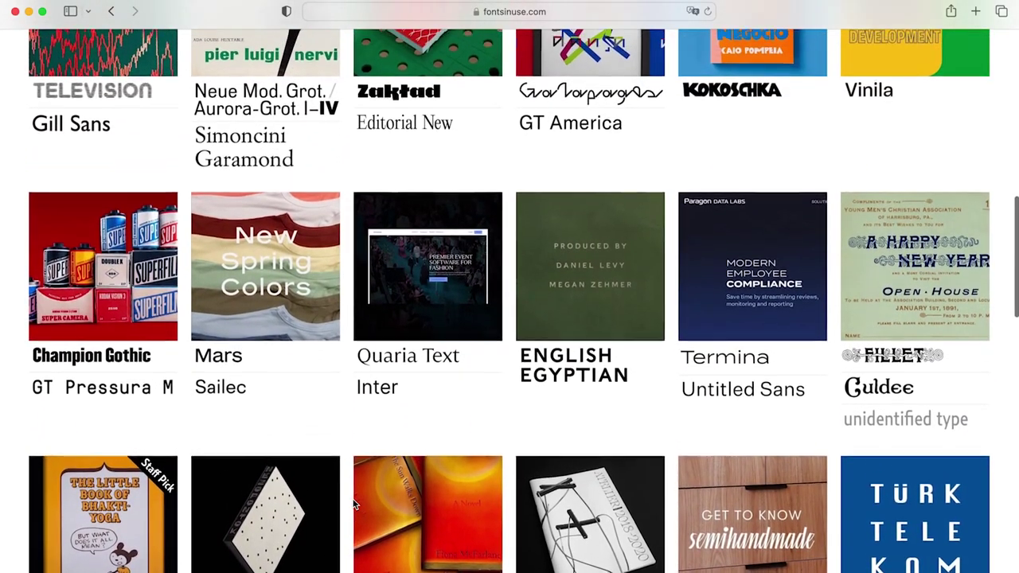
{"action": "scroll", "coordinate": [356, 507], "scroll_direction": "up", "scroll_amount": 8}
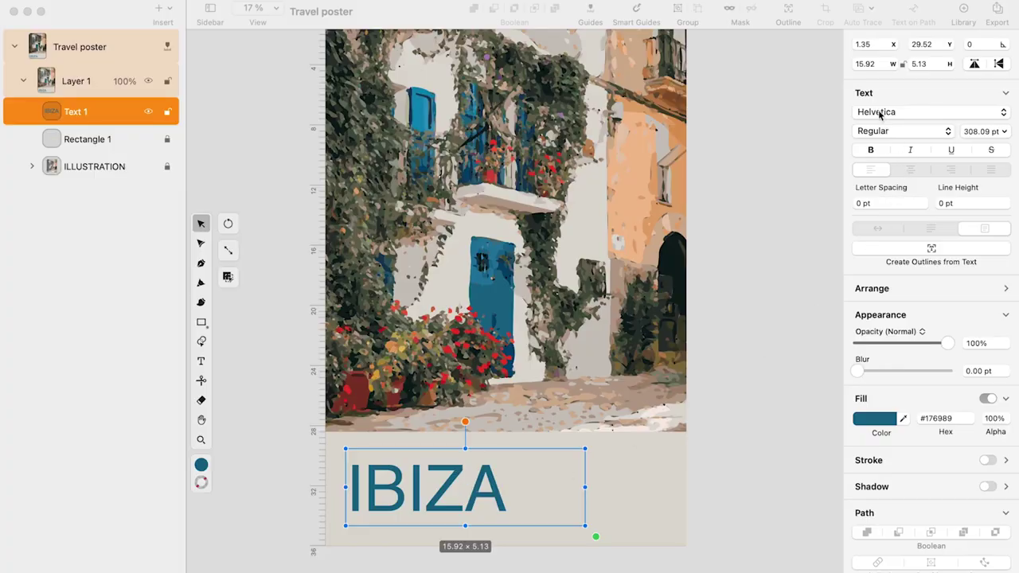
Set the IBIZA title in Futura Medium and tighten its frame to about 12.58 × 4.94
{"action": "left_click", "coordinate": [880, 113]}
{"action": "key", "text": "f"}
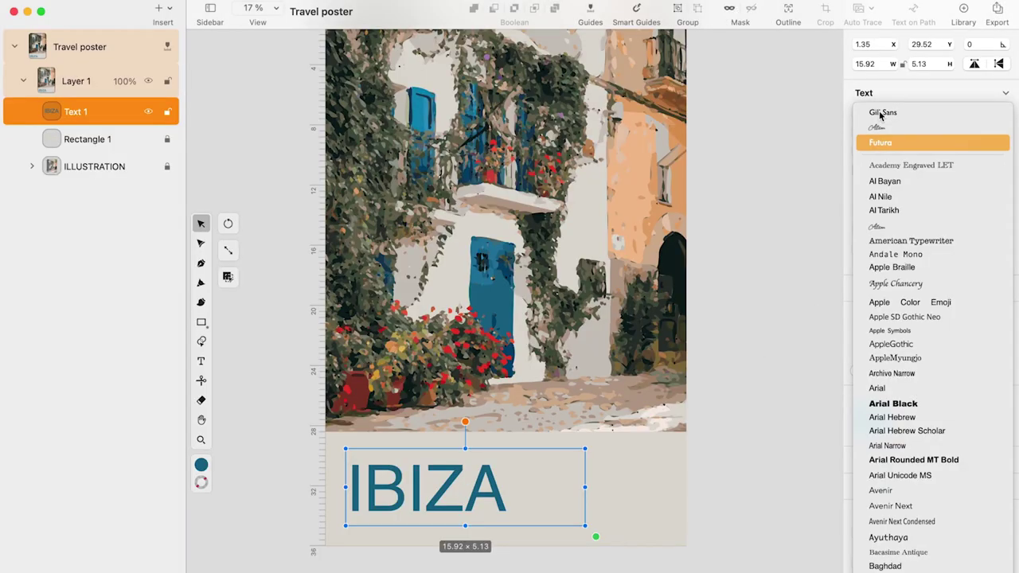
{"action": "key", "text": "Return"}
{"action": "left_click_drag", "start_coordinate": [586, 485], "coordinate": [535, 489]}
{"action": "left_click_drag", "start_coordinate": [440, 526], "coordinate": [440, 523]}
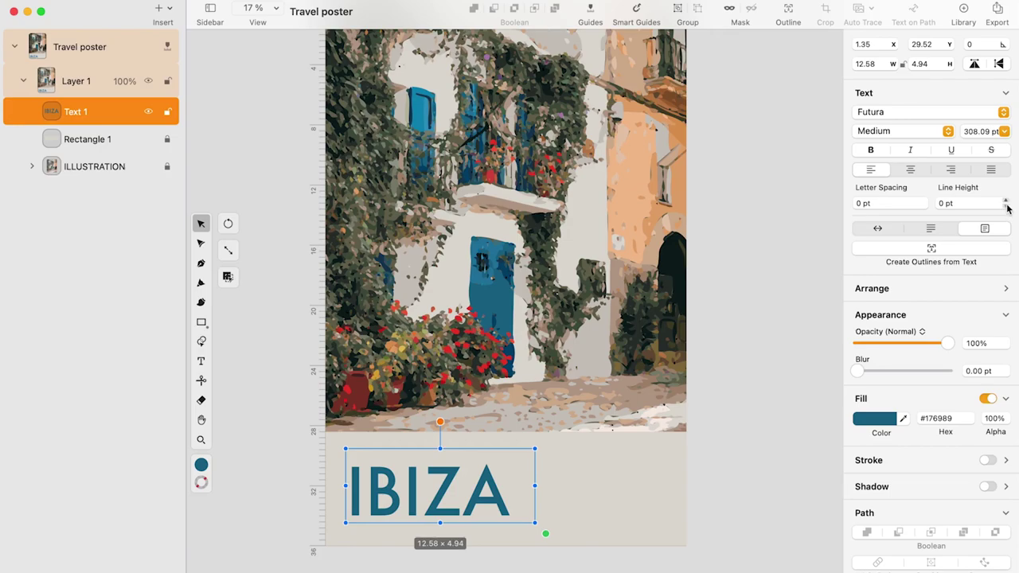
Increase the IBIZA title's letter spacing to 50 pt and widen its text frame to about 16.29
{"action": "left_click", "coordinate": [924, 200]}
{"action": "left_click", "coordinate": [923, 201]}
{"action": "left_click", "coordinate": [923, 201]}
{"action": "left_click", "coordinate": [924, 201]}
{"action": "left_click", "coordinate": [923, 200]}
{"action": "left_click", "coordinate": [923, 201]}
{"action": "left_click", "coordinate": [923, 201]}
{"action": "left_click", "coordinate": [923, 201]}
{"action": "left_click", "coordinate": [923, 202]}
{"action": "left_click", "coordinate": [923, 201]}
{"action": "left_click", "coordinate": [923, 201]}
{"action": "left_click", "coordinate": [923, 202]}
{"action": "left_click", "coordinate": [923, 201]}
{"action": "left_click", "coordinate": [924, 202]}
{"action": "left_click", "coordinate": [924, 202]}
{"action": "left_click", "coordinate": [924, 201]}
{"action": "left_click", "coordinate": [924, 202]}
{"action": "left_click", "coordinate": [923, 202]}
{"action": "left_click_drag", "start_coordinate": [533, 519], "coordinate": [589, 522]}
Set the IBIZA title in Futura Bold with 75 pt letter spacing, widening its frame so the word stays on one line
{"action": "left_click", "coordinate": [884, 132]}
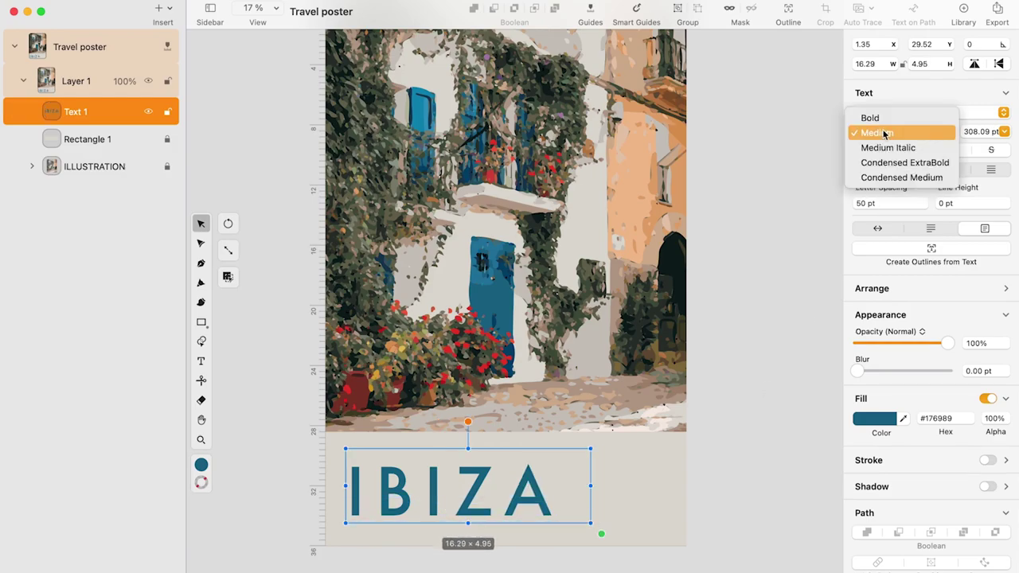
{"action": "left_click", "coordinate": [876, 118]}
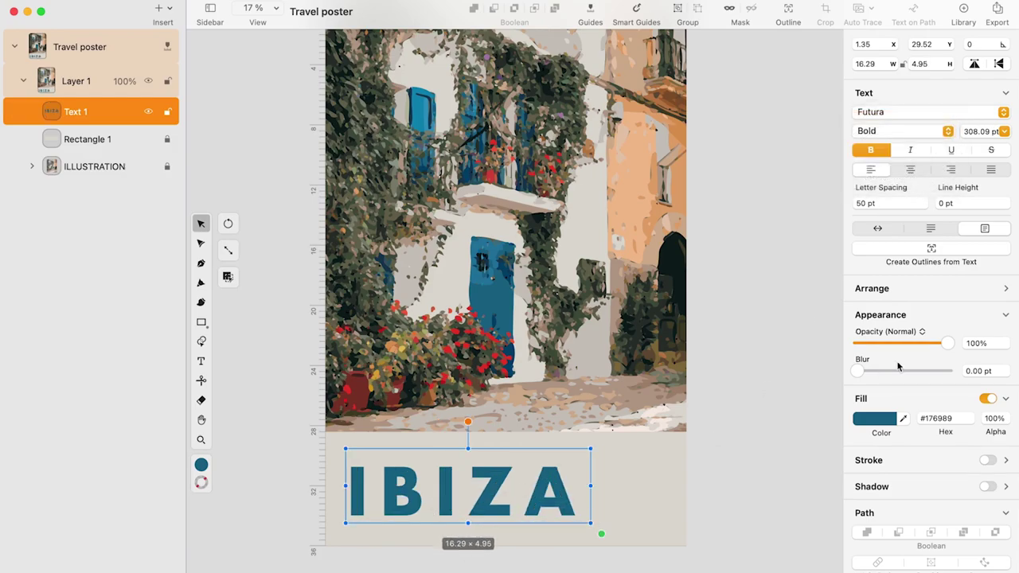
{"action": "left_click", "coordinate": [925, 202]}
{"action": "left_click", "coordinate": [924, 201]}
{"action": "left_click", "coordinate": [924, 201]}
{"action": "left_click", "coordinate": [924, 201]}
{"action": "left_click", "coordinate": [924, 202]}
{"action": "left_click", "coordinate": [924, 201]}
{"action": "left_click", "coordinate": [924, 202]}
{"action": "left_click", "coordinate": [924, 201]}
{"action": "left_click", "coordinate": [924, 201]}
{"action": "left_click", "coordinate": [924, 202]}
{"action": "left_click", "coordinate": [924, 202]}
{"action": "left_click", "coordinate": [924, 202]}
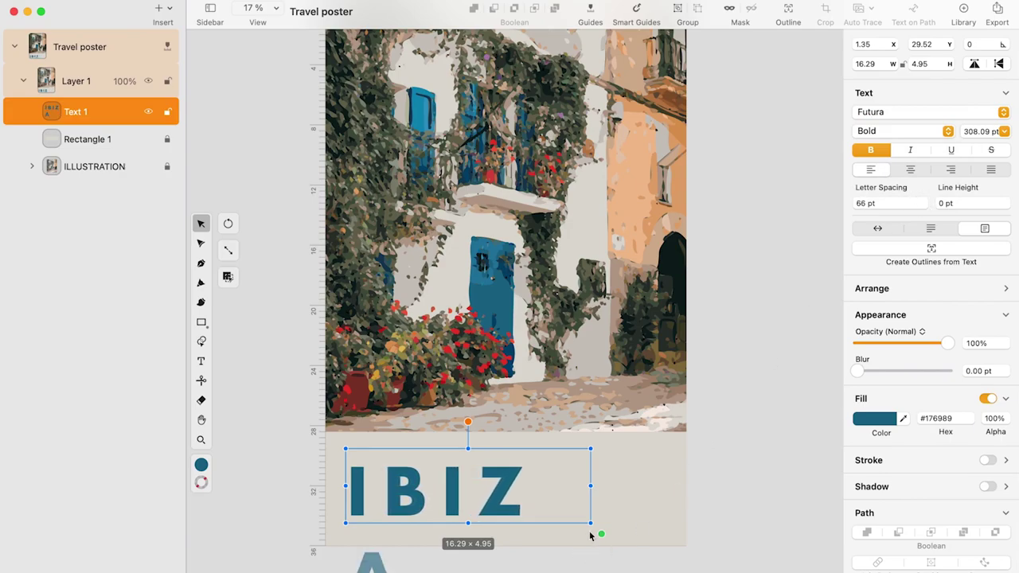
{"action": "left_click_drag", "start_coordinate": [590, 521], "coordinate": [648, 523]}
{"action": "left_click", "coordinate": [924, 202]}
{"action": "left_click", "coordinate": [924, 202]}
{"action": "left_click", "coordinate": [924, 201]}
{"action": "left_click", "coordinate": [924, 201]}
{"action": "left_click", "coordinate": [924, 201]}
{"action": "left_click", "coordinate": [924, 201]}
{"action": "left_click", "coordinate": [924, 201]}
{"action": "left_click", "coordinate": [924, 201]}
Move the IBIZA title slightly up within the beige band and scale it down to about 19.12 × 4.71
{"action": "left_click_drag", "start_coordinate": [501, 495], "coordinate": [506, 484]}
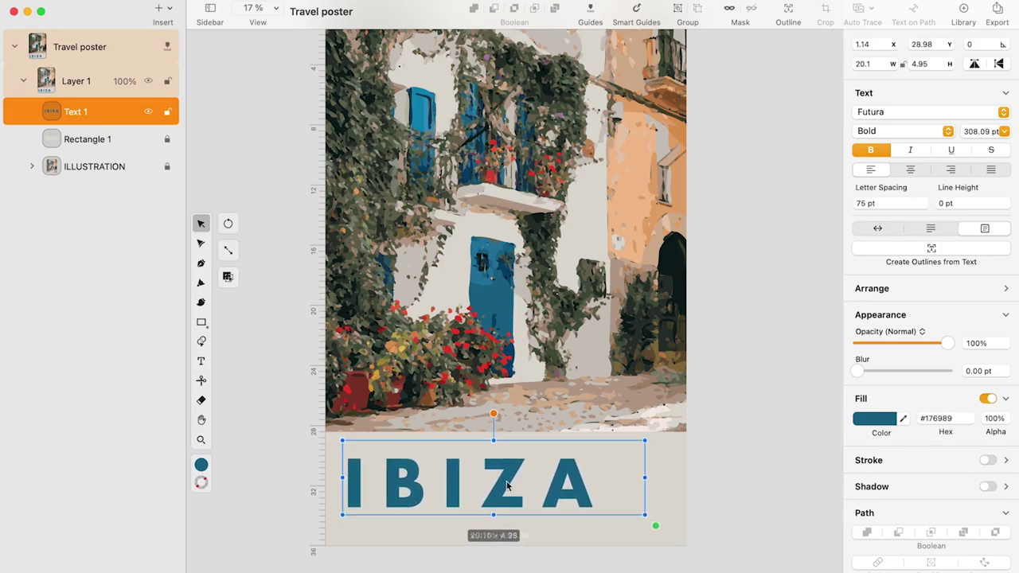
{"action": "left_click_drag", "start_coordinate": [651, 525], "coordinate": [635, 522]}
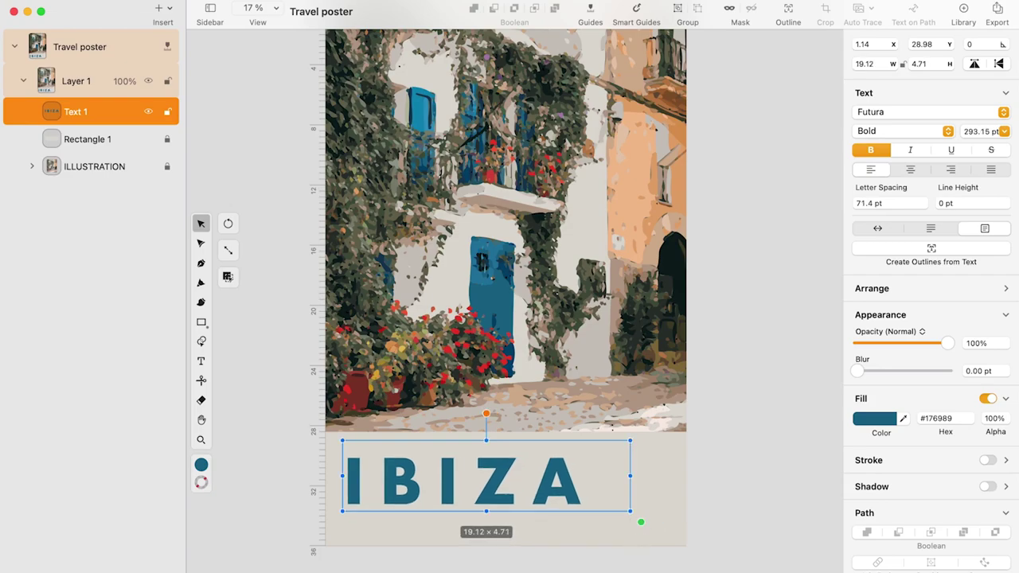
{"action": "left_click", "coordinate": [638, 532]}
Duplicate the IBIZA title directly below itself and scale the copy down to about 12.59 × 3.1
{"action": "scroll", "coordinate": [515, 319], "scroll_direction": "down", "scroll_amount": 3}
{"action": "scroll", "coordinate": [515, 318], "scroll_direction": "up", "scroll_amount": 3}
{"action": "scroll", "coordinate": [487, 505], "scroll_direction": "up", "scroll_amount": 2}
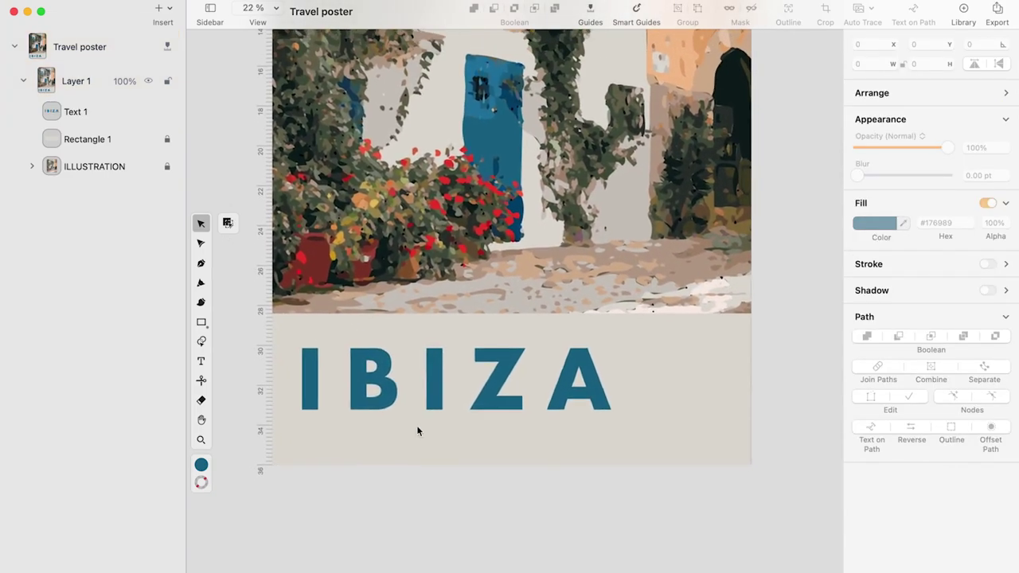
{"action": "left_click", "coordinate": [416, 425]}
{"action": "left_click_drag", "start_coordinate": [399, 403], "coordinate": [367, 490]}
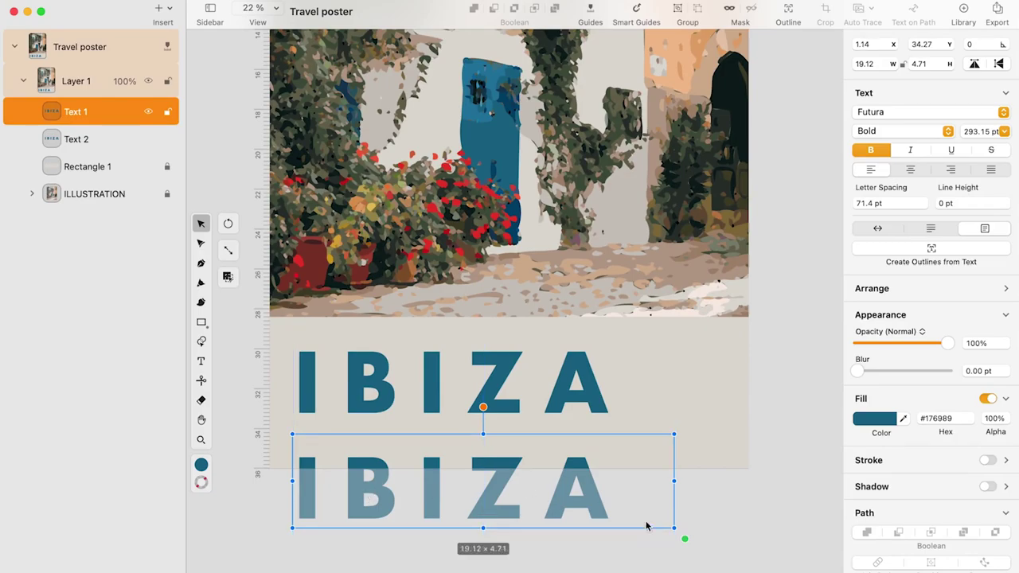
{"action": "left_click_drag", "start_coordinate": [686, 540], "coordinate": [553, 482]}
Replace the text of the smaller IBIZA copy with Spain
{"action": "key", "text": "Return"}
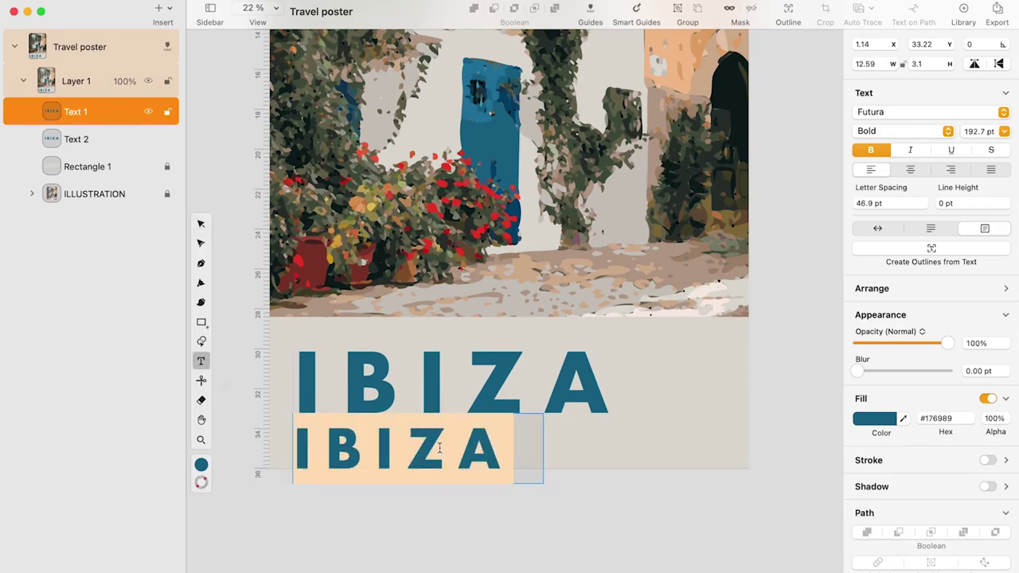
{"action": "type", "text": "Spain"}
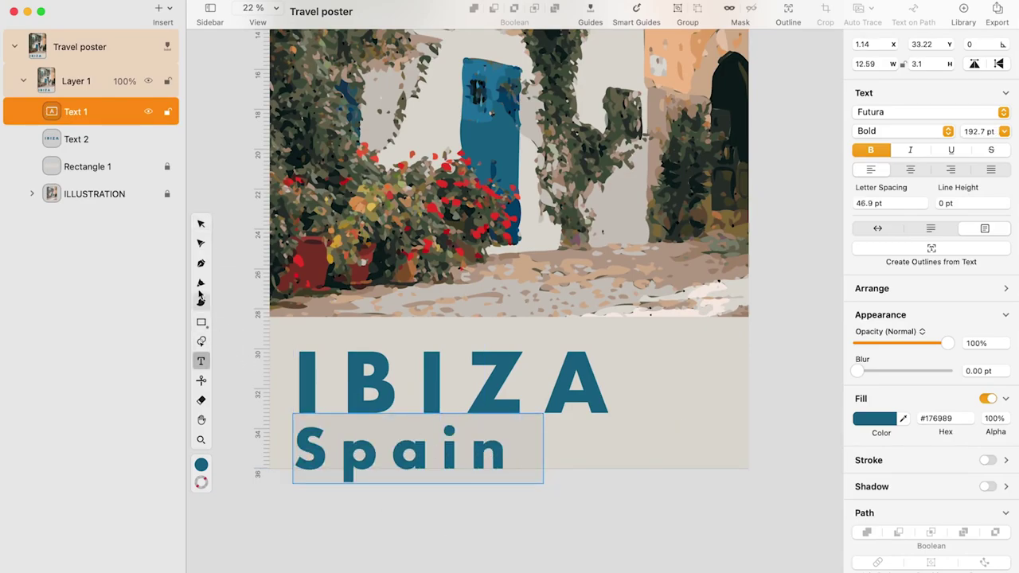
{"action": "left_click", "coordinate": [200, 224]}
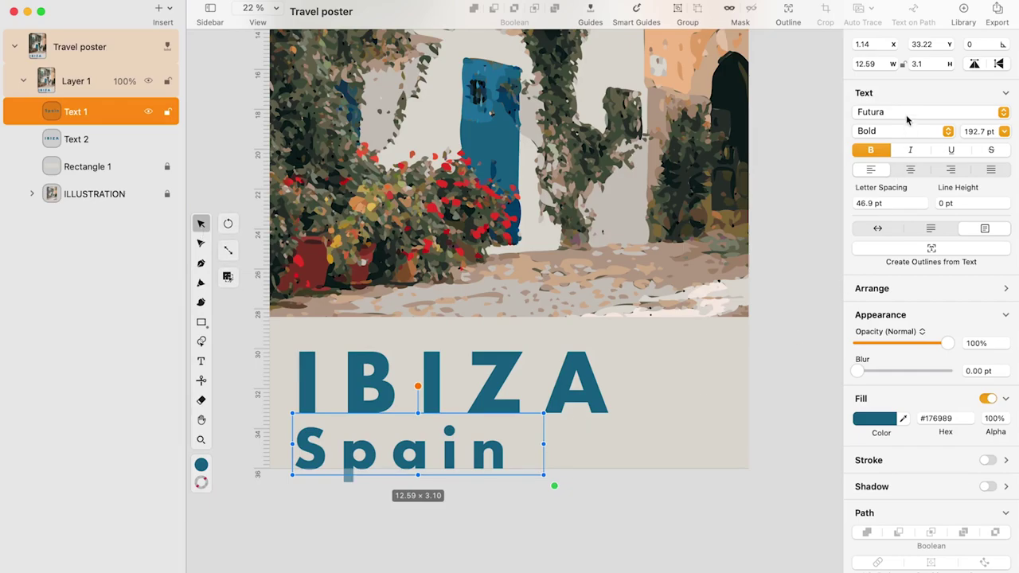
Set the Spain text in the Allison script font with 0 pt letter spacing
{"action": "left_click", "coordinate": [905, 115]}
{"action": "left_click", "coordinate": [899, 145]}
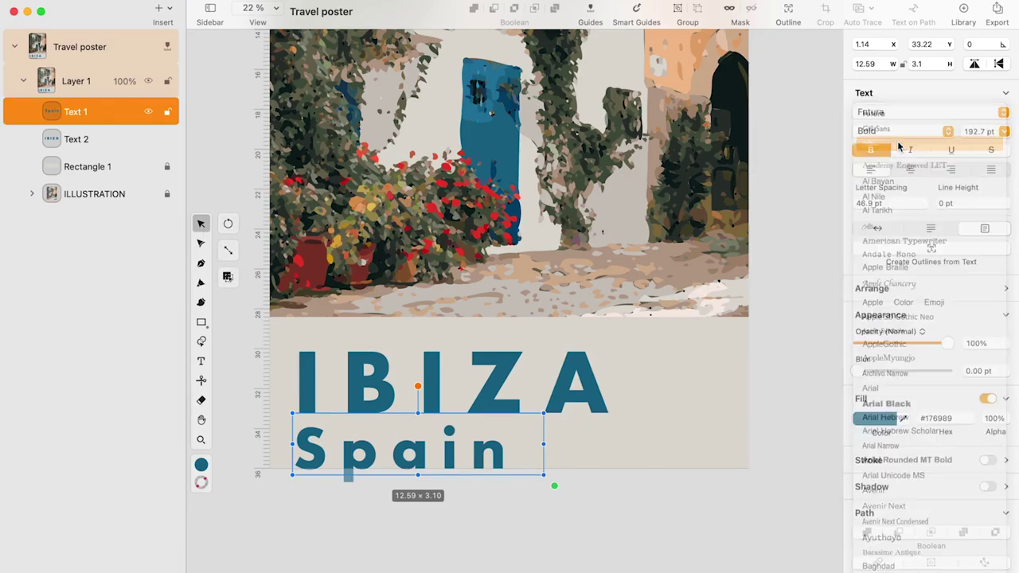
{"action": "left_click", "coordinate": [889, 203]}
{"action": "type", "text": "0"}
{"action": "key", "text": "Return"}
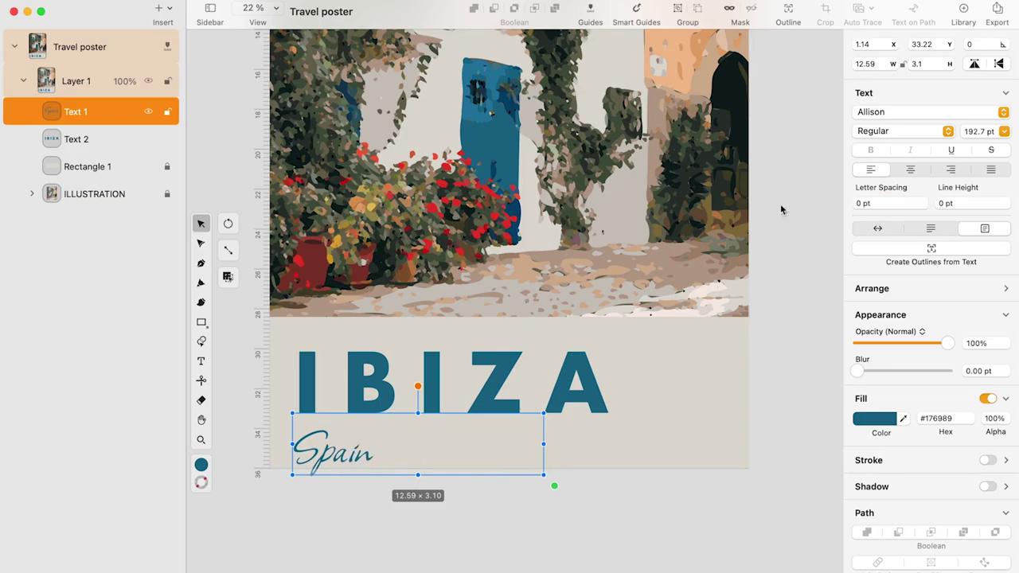
Move Spain up to overlap the base of the title's first I and scale it to about 11.39 × 2.81
{"action": "scroll", "coordinate": [338, 472], "scroll_direction": "up", "scroll_amount": 3}
{"action": "mouse_move", "coordinate": [356, 423]}
{"action": "left_mouse_down"}
{"action": "mouse_move", "coordinate": [336, 395]}
{"action": "mouse_move", "coordinate": [368, 412]}
{"action": "left_mouse_up"}
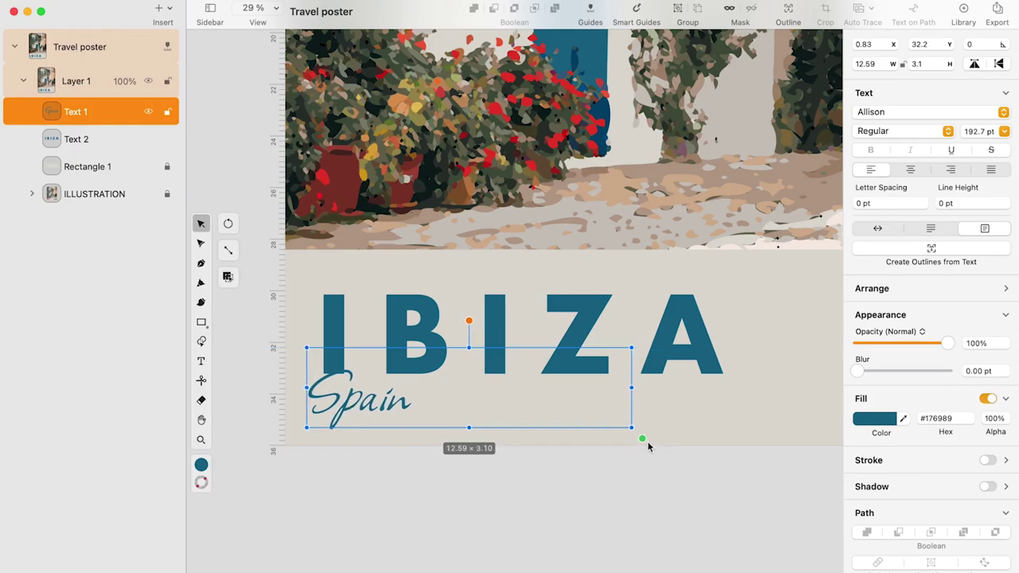
{"action": "left_click_drag", "start_coordinate": [643, 440], "coordinate": [605, 432]}
{"action": "left_click_drag", "start_coordinate": [555, 403], "coordinate": [547, 403]}
Nudge the Spain text to about X 0.68, Y 32.28, checking its placement against the whole poster
{"action": "scroll", "coordinate": [547, 402], "scroll_direction": "down", "scroll_amount": 4}
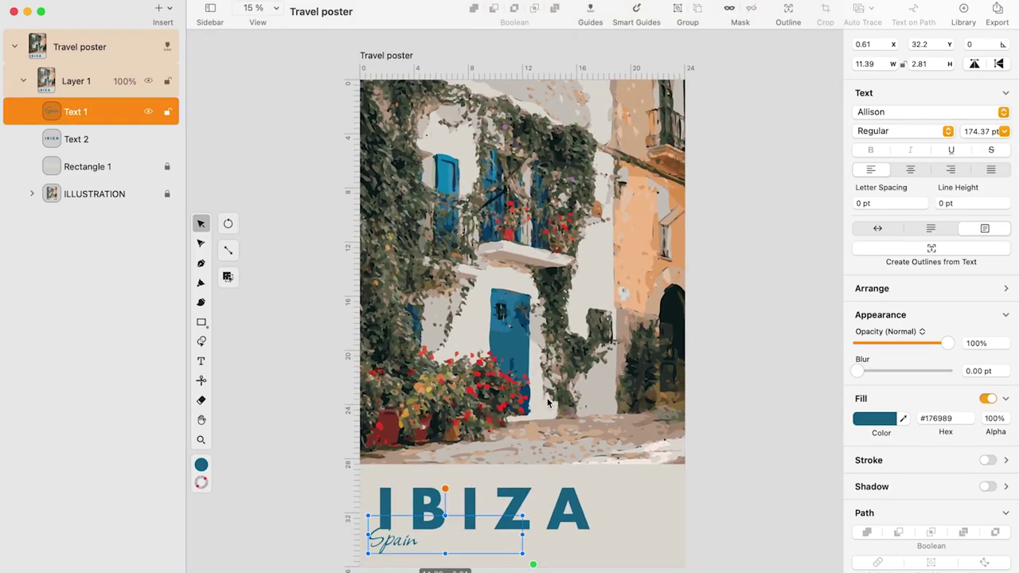
{"action": "scroll", "coordinate": [548, 402], "scroll_direction": "down", "scroll_amount": 3}
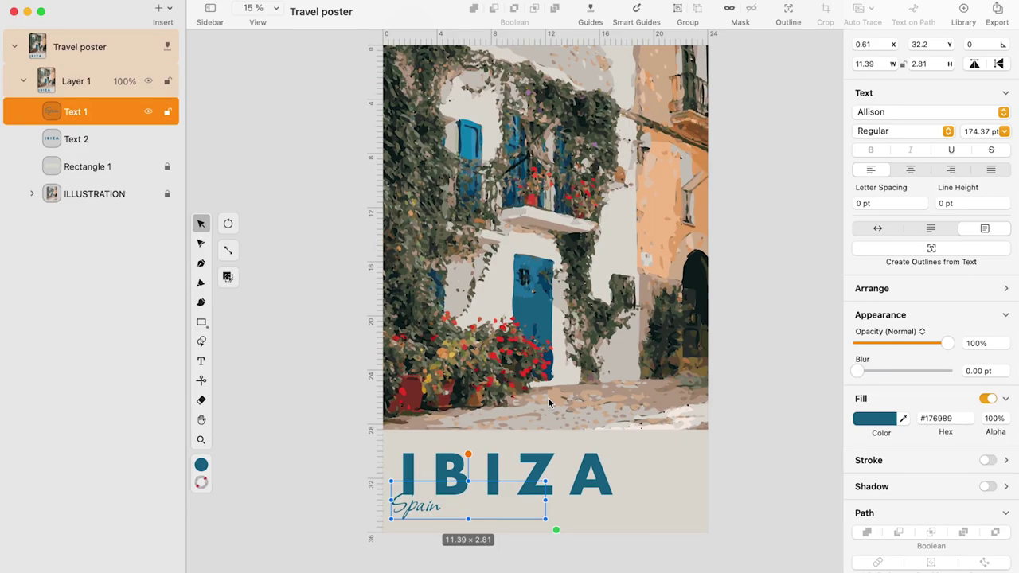
{"action": "scroll", "coordinate": [548, 402], "scroll_direction": "right", "scroll_amount": 3}
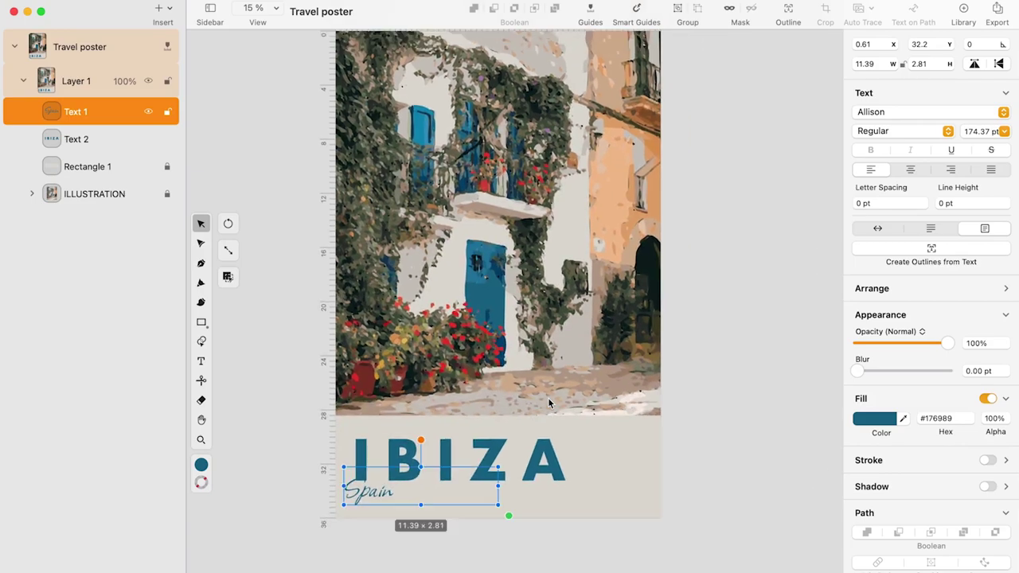
{"action": "scroll", "coordinate": [618, 379], "scroll_direction": "up", "scroll_amount": 3}
{"action": "scroll", "coordinate": [449, 543], "scroll_direction": "down", "scroll_amount": 2}
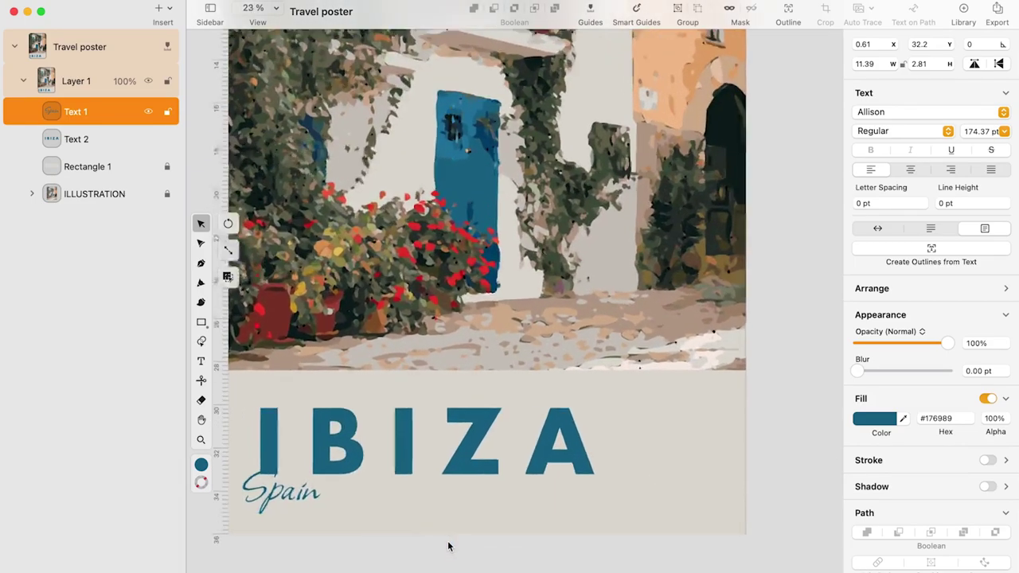
{"action": "scroll", "coordinate": [449, 544], "scroll_direction": "up", "scroll_amount": 2}
{"action": "scroll", "coordinate": [292, 522], "scroll_direction": "left", "scroll_amount": 4}
{"action": "left_click_drag", "start_coordinate": [330, 461], "coordinate": [330, 464]}
{"action": "scroll", "coordinate": [330, 464], "scroll_direction": "down", "scroll_amount": 4}
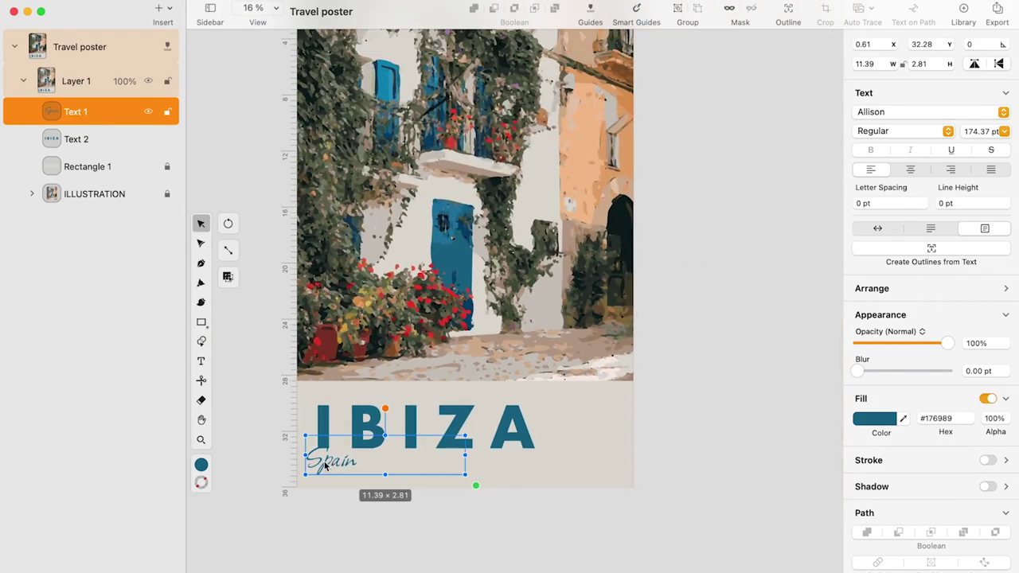
{"action": "scroll", "coordinate": [325, 466], "scroll_direction": "down", "scroll_amount": 3}
{"action": "scroll", "coordinate": [325, 466], "scroll_direction": "up", "scroll_amount": 2}
{"action": "scroll", "coordinate": [325, 466], "scroll_direction": "up", "scroll_amount": 2}
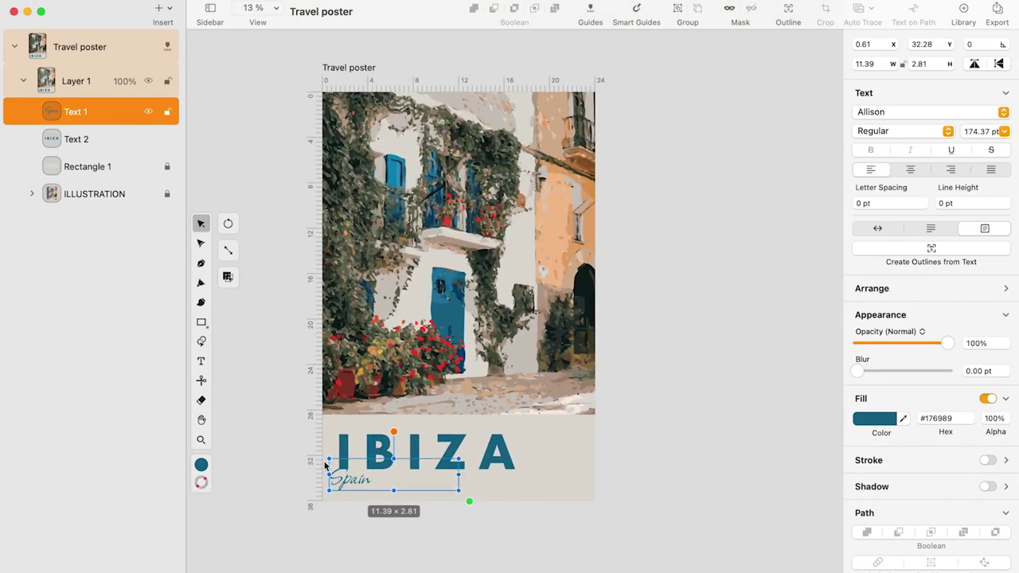
{"action": "left_click", "coordinate": [297, 511]}
{"action": "scroll", "coordinate": [342, 536], "scroll_direction": "up", "scroll_amount": 3}
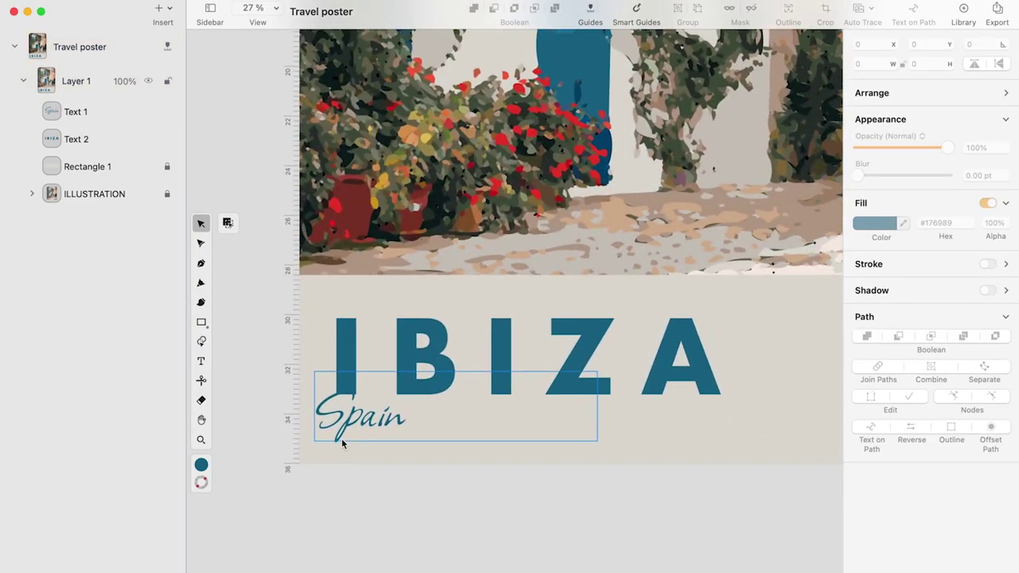
{"action": "left_click_drag", "start_coordinate": [361, 431], "coordinate": [368, 430]}
Add a stroke to the Spain text, sampling its colour from the beige band
{"action": "scroll", "coordinate": [450, 426], "scroll_direction": "up", "scroll_amount": 4}
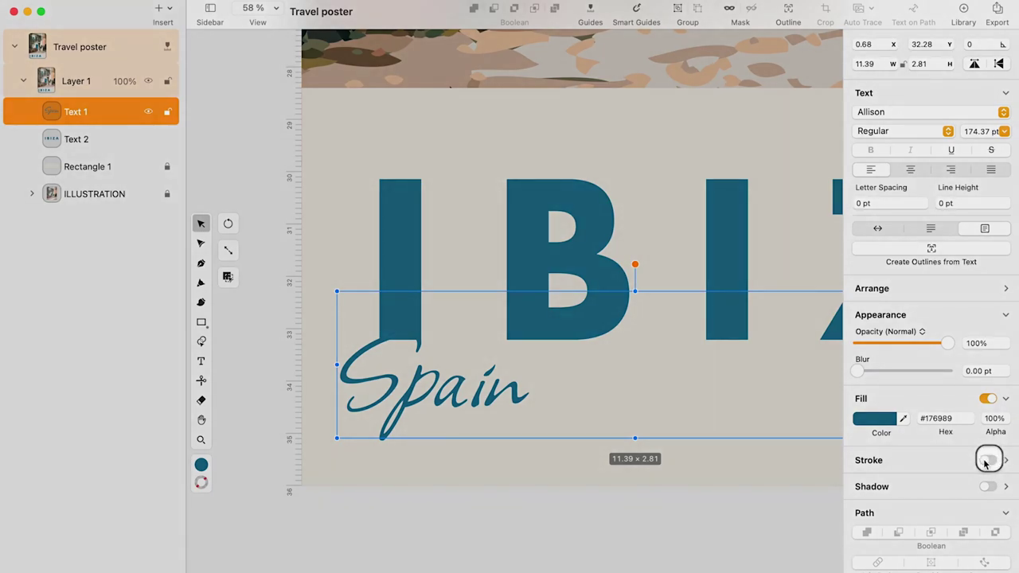
{"action": "left_click", "coordinate": [987, 460]}
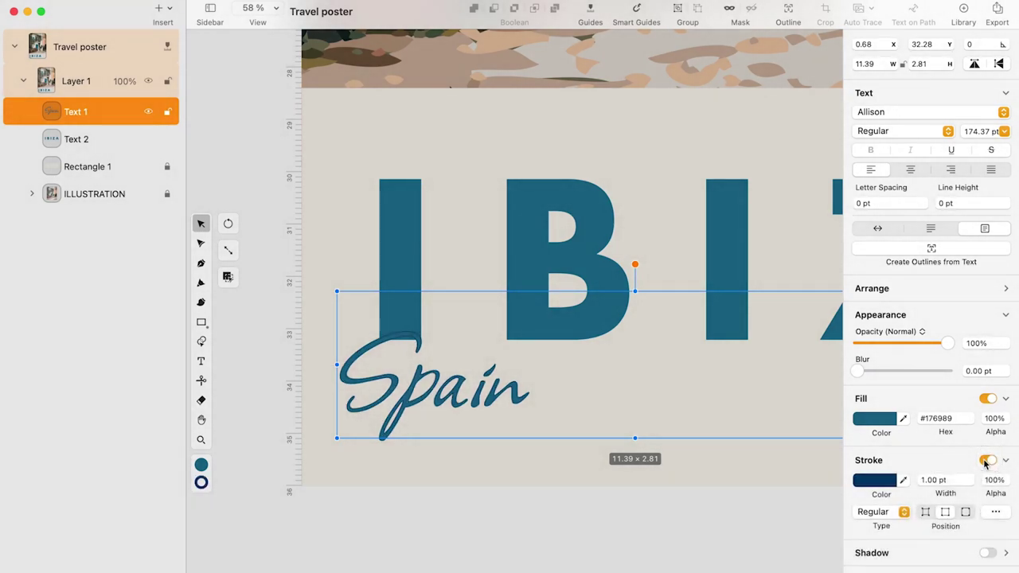
{"action": "left_click", "coordinate": [903, 481]}
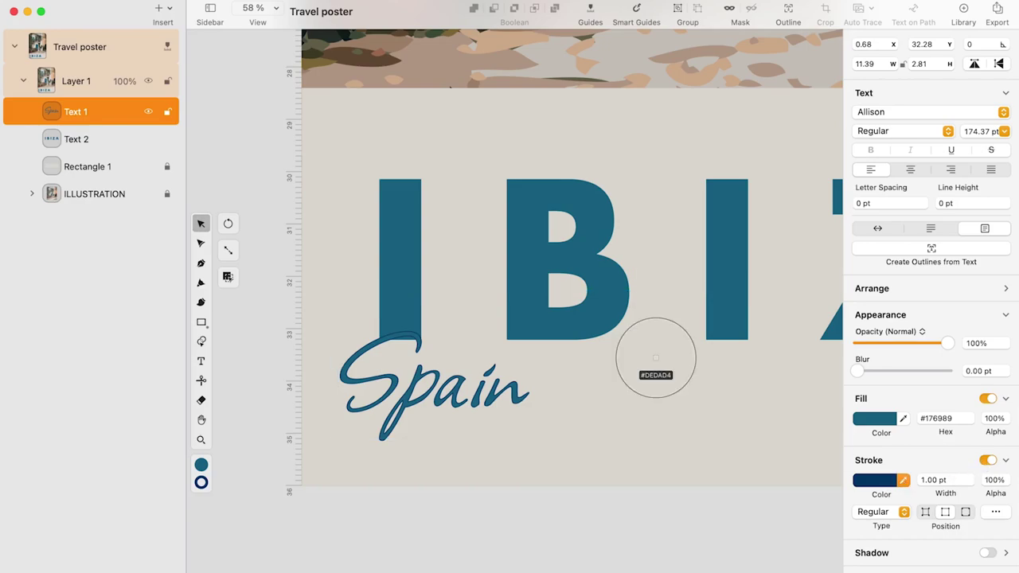
{"action": "left_click", "coordinate": [656, 357]}
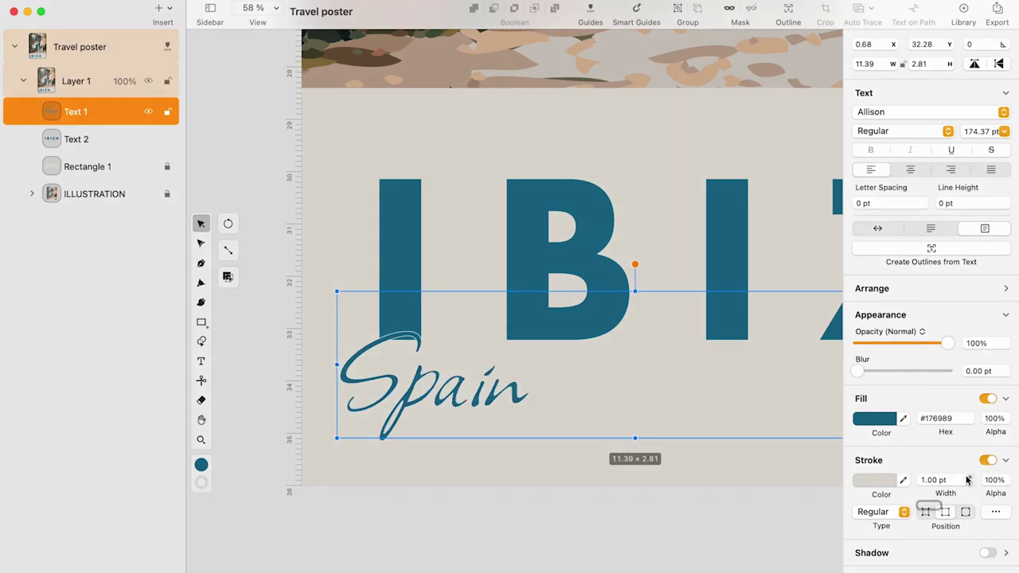
Set the Spain text's stroke to 3 pt and position it outside the letter edges
{"action": "left_click", "coordinate": [925, 511]}
{"action": "left_click", "coordinate": [970, 477]}
{"action": "left_click", "coordinate": [970, 476]}
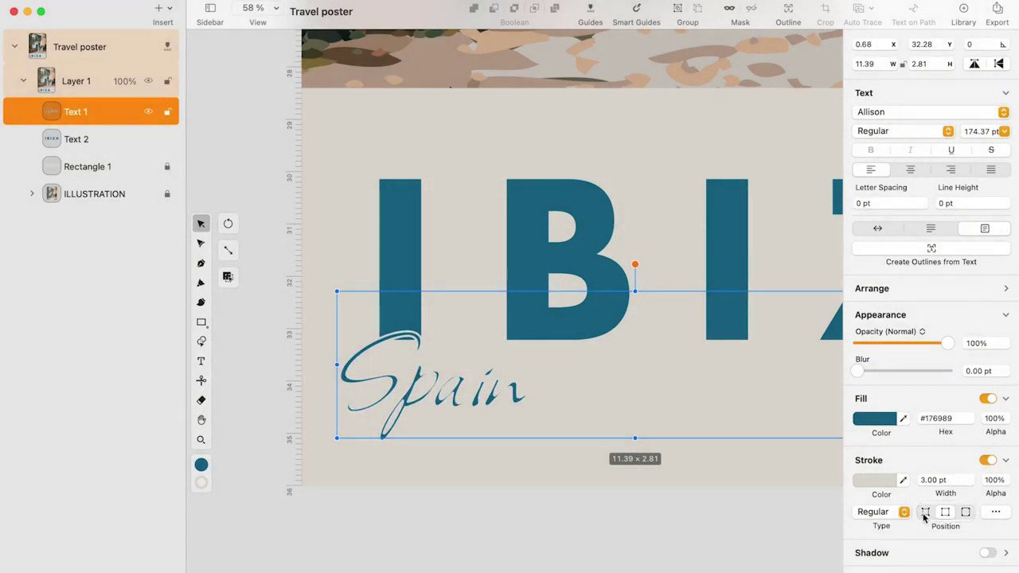
{"action": "left_click", "coordinate": [945, 511]}
{"action": "left_click", "coordinate": [965, 512]}
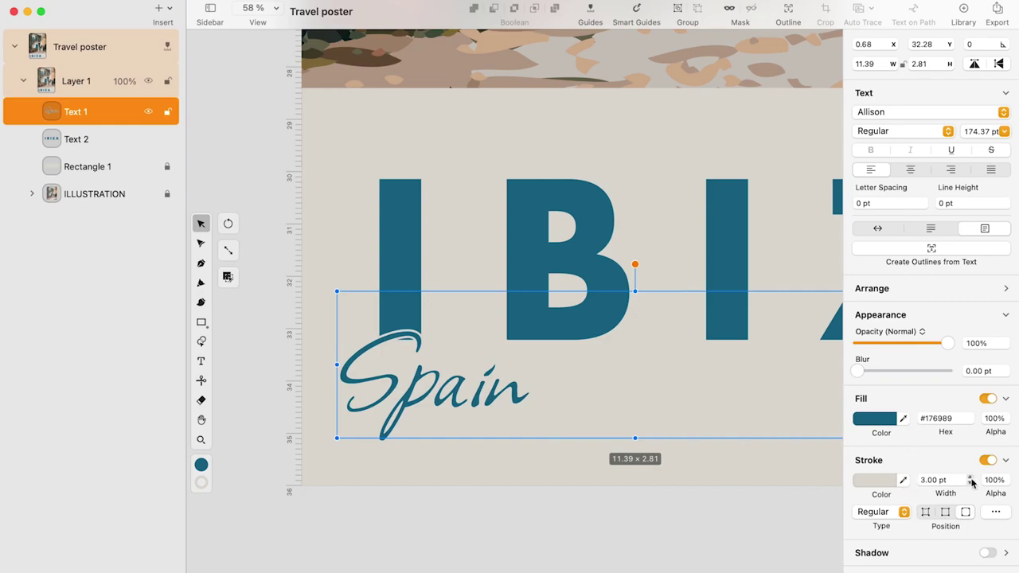
Widen the Spain stroke to 5 pt, then enlarge the text to about 12.22 × 3.01 and shift it to about X 0.99, Y 32.05
{"action": "left_click_drag", "start_coordinate": [384, 363], "coordinate": [400, 363]}
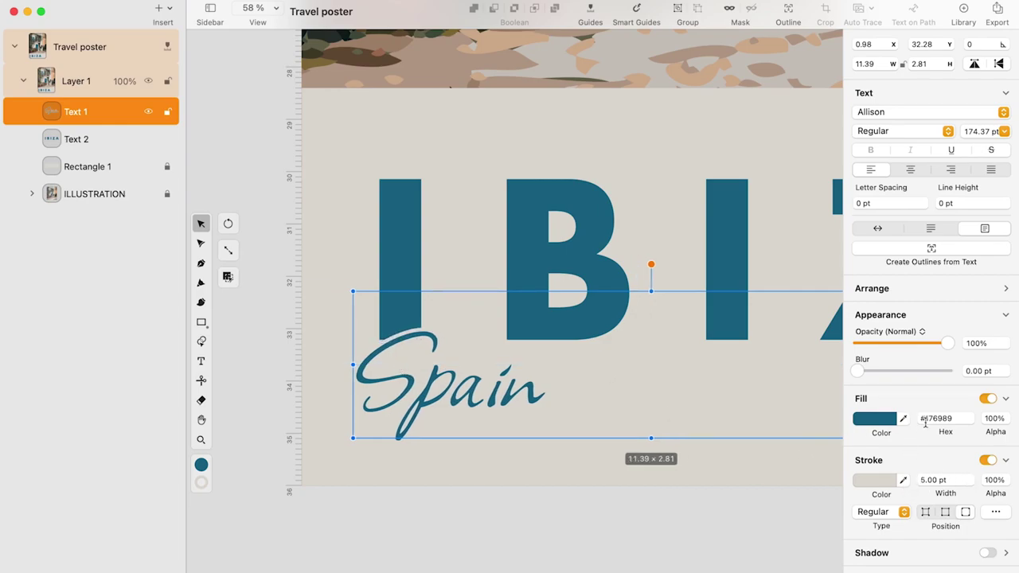
{"action": "scroll", "coordinate": [584, 433], "scroll_direction": "down", "scroll_amount": 10}
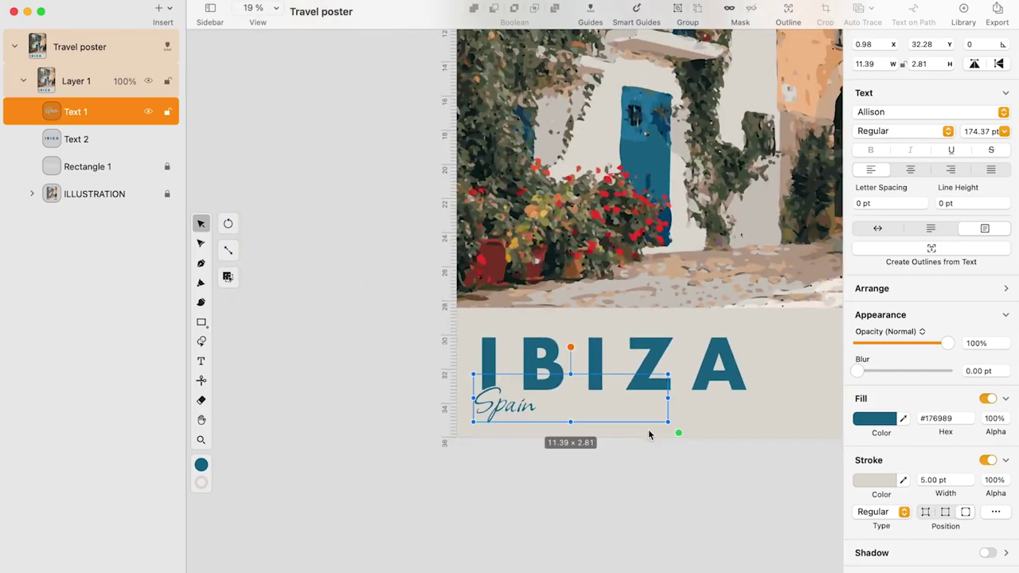
{"action": "left_click_drag", "start_coordinate": [630, 442], "coordinate": [638, 442]}
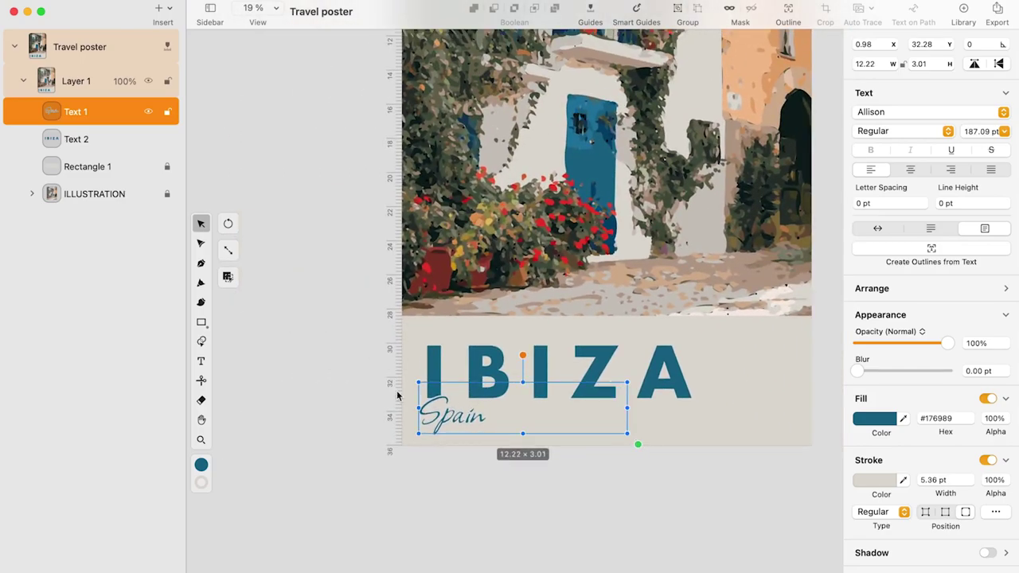
{"action": "scroll", "coordinate": [397, 396], "scroll_direction": "up", "scroll_amount": 10}
{"action": "left_click_drag", "start_coordinate": [452, 409], "coordinate": [452, 401]}
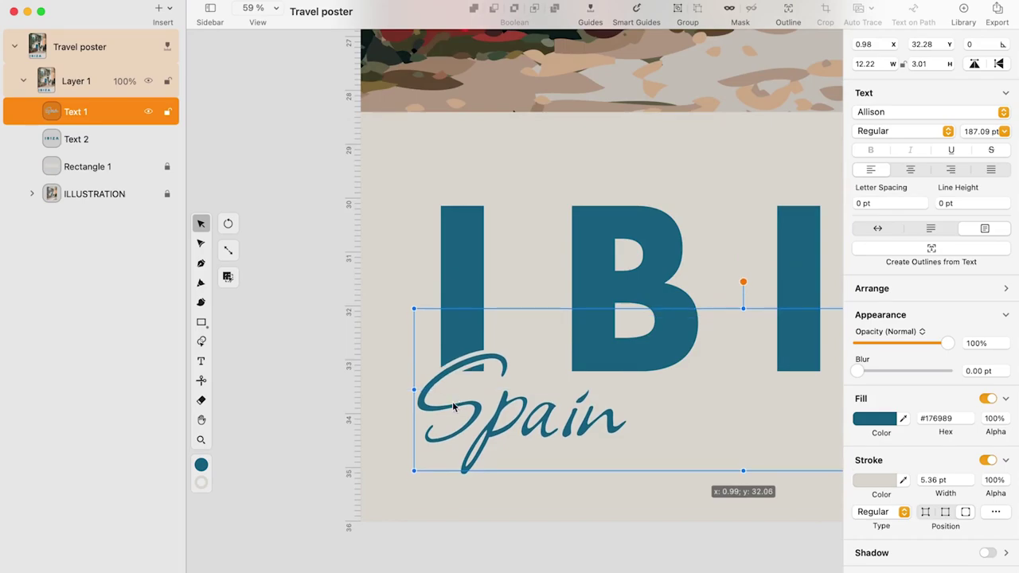
Increase the Spain stroke width to 12.36 pt and lower the text to about Y 32.18
{"action": "left_click", "coordinate": [970, 478]}
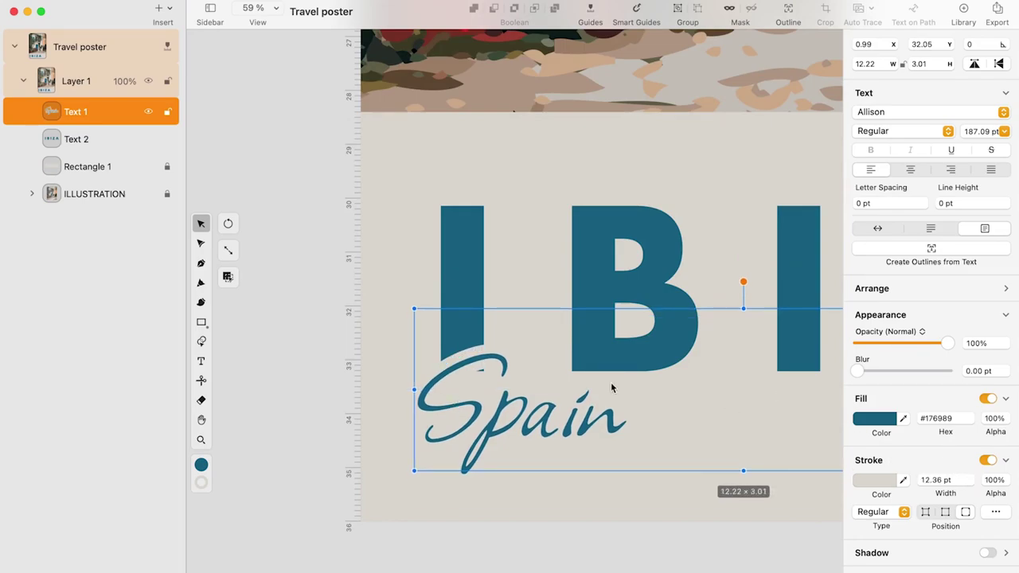
{"action": "left_click_drag", "start_coordinate": [600, 408], "coordinate": [598, 416]}
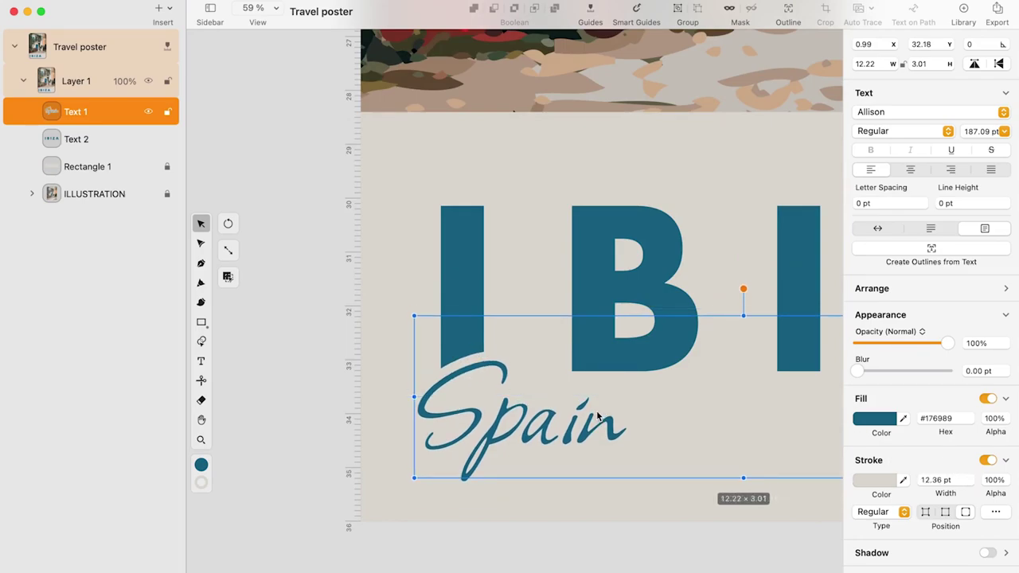
{"action": "left_click", "coordinate": [301, 252]}
Draw a horizontal line about 17.79 wide from just after the Spain script towards the poster's right side
{"action": "scroll", "coordinate": [300, 253], "scroll_direction": "down", "scroll_amount": 5}
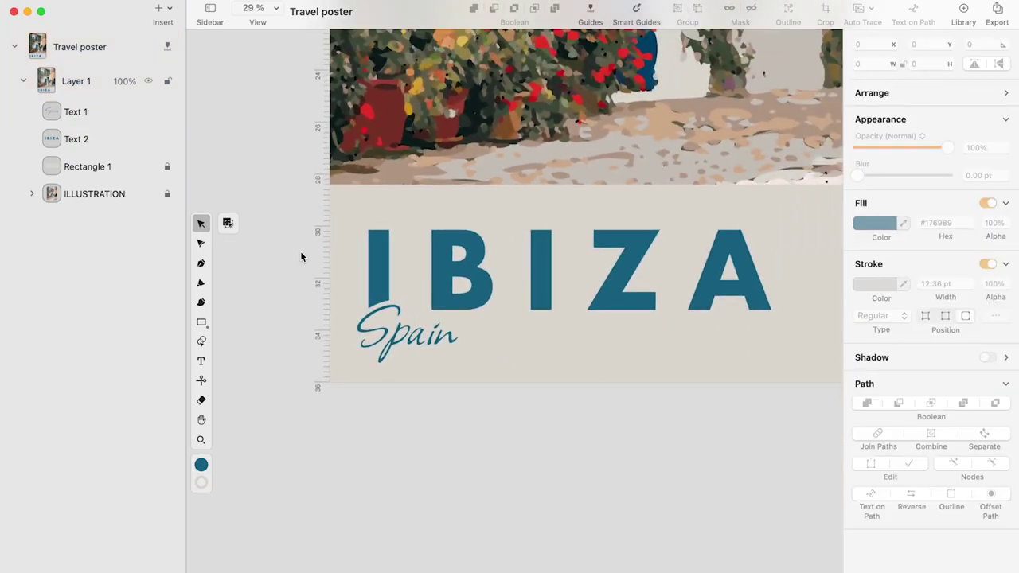
{"action": "key", "text": "super+minus"}
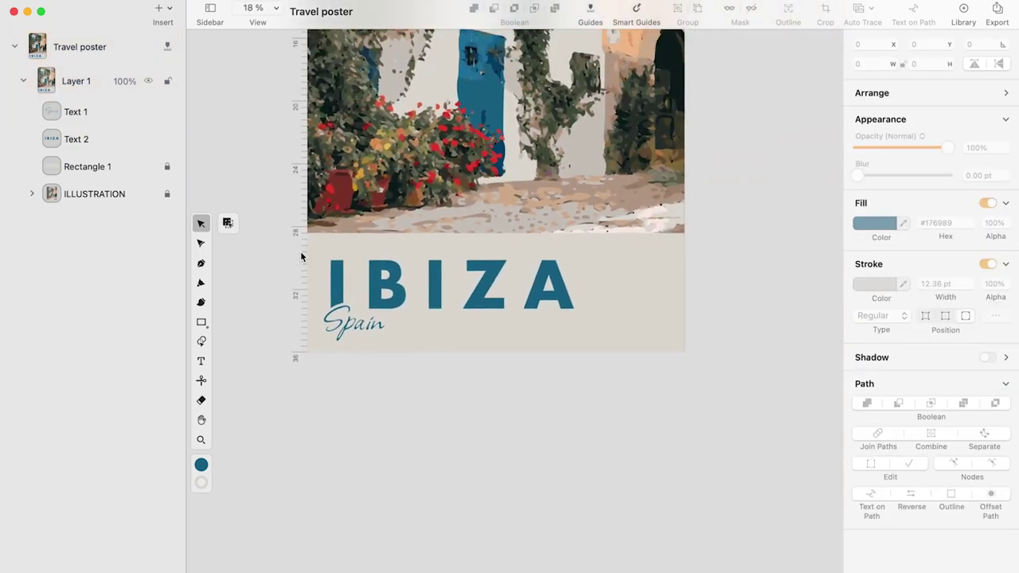
{"action": "left_click", "coordinate": [203, 328]}
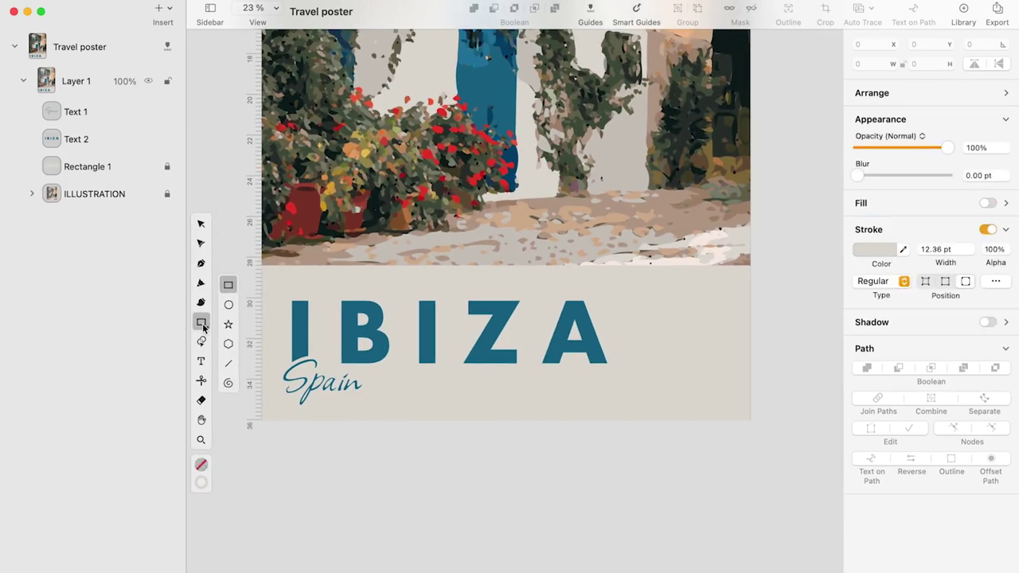
{"action": "left_click", "coordinate": [228, 364]}
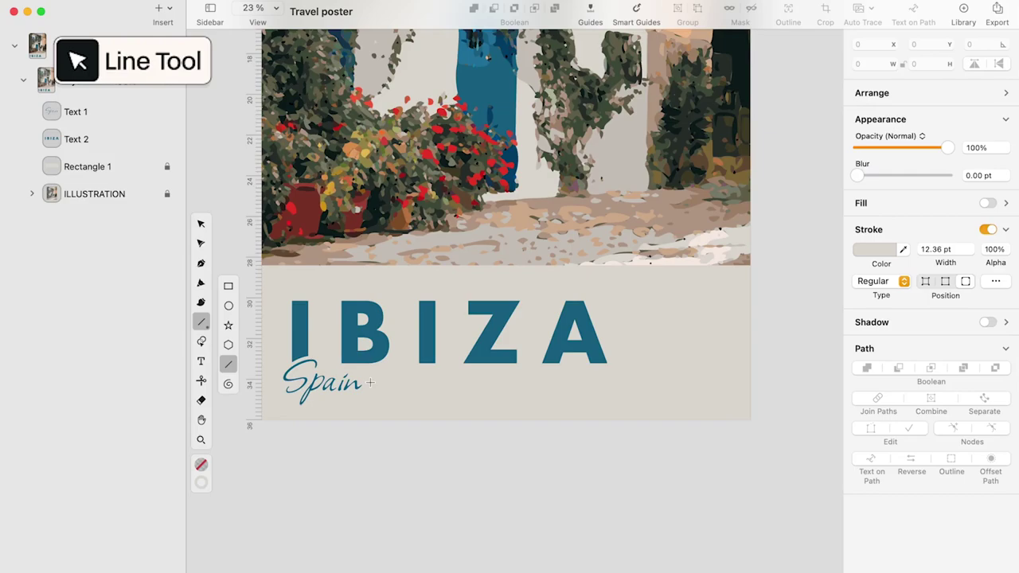
{"action": "left_click_drag", "start_coordinate": [733, 382], "coordinate": [371, 382]}
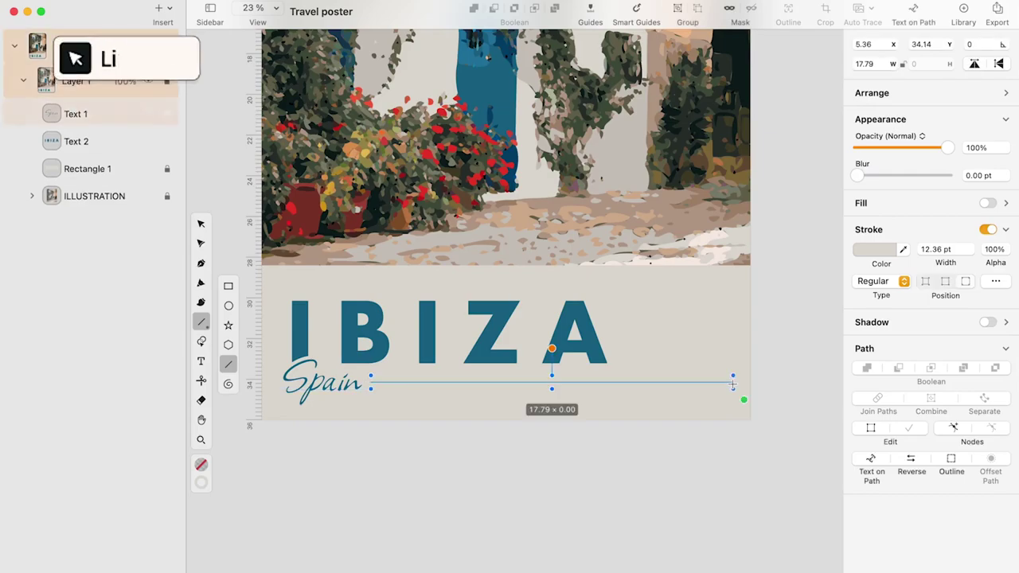
{"action": "key", "text": "v"}
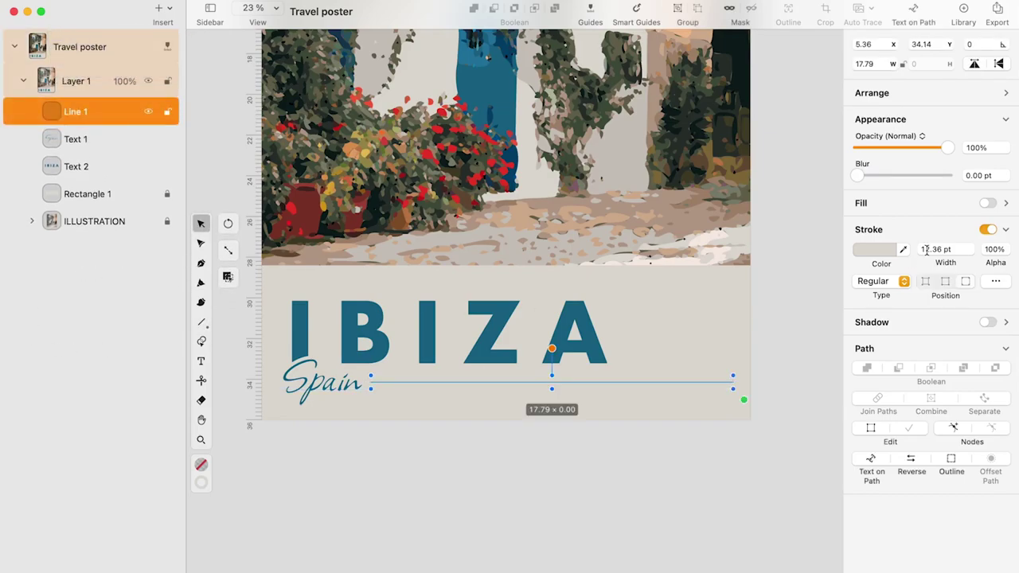
Colour the line's stroke with the blue sampled from the IBIZA title and set its width to 6 pt
{"action": "left_click", "coordinate": [901, 251]}
{"action": "left_click", "coordinate": [571, 337]}
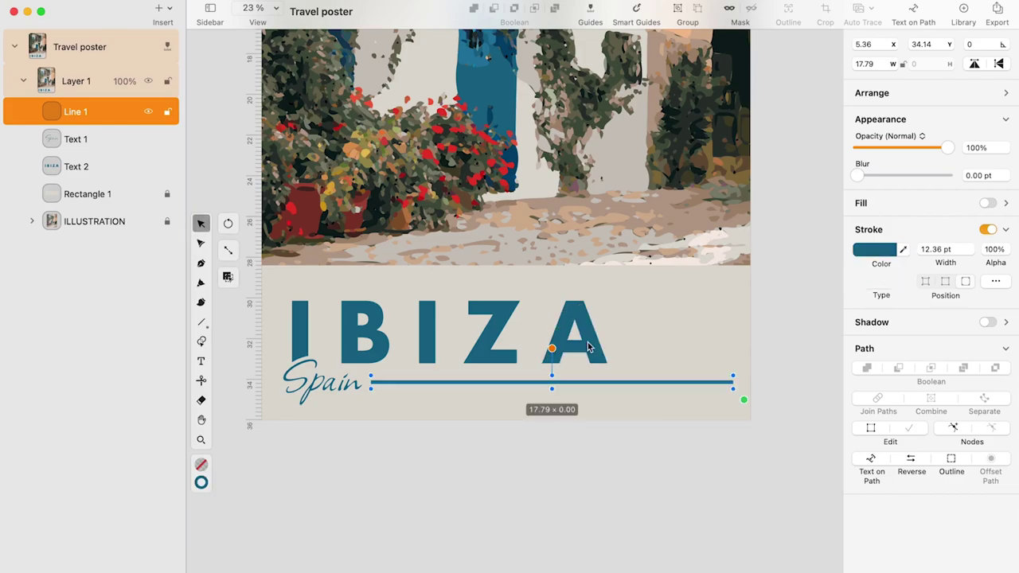
{"action": "left_click", "coordinate": [952, 249]}
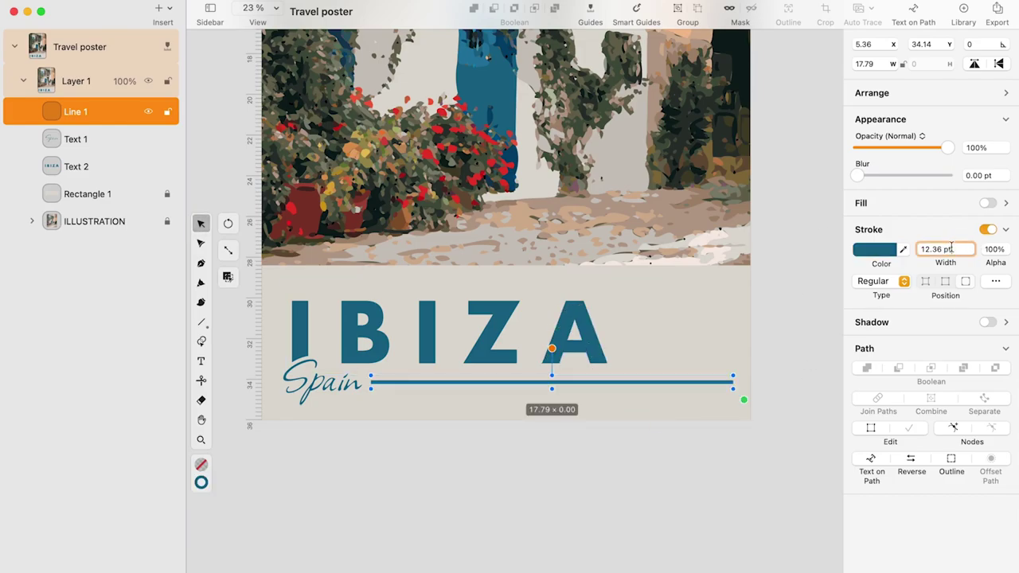
{"action": "type", "text": "6"}
{"action": "key", "text": "Return"}
Switch to ChatGPT, submit "I need a description of Ibiza's nature for a travel poster. Short", and copy the description from the reply
{"action": "left_click", "coordinate": [637, 530]}
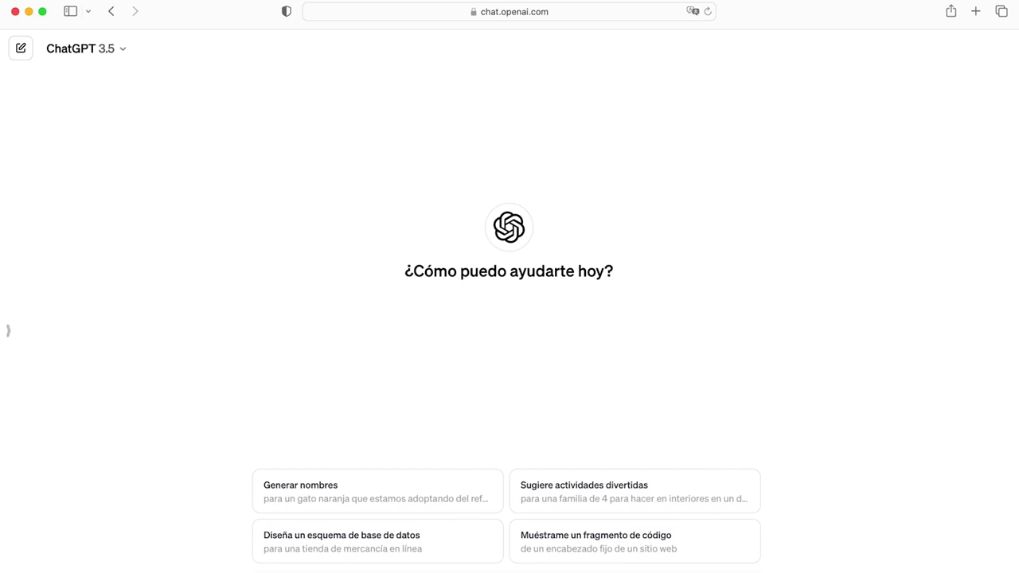
{"action": "key", "text": "Return"}
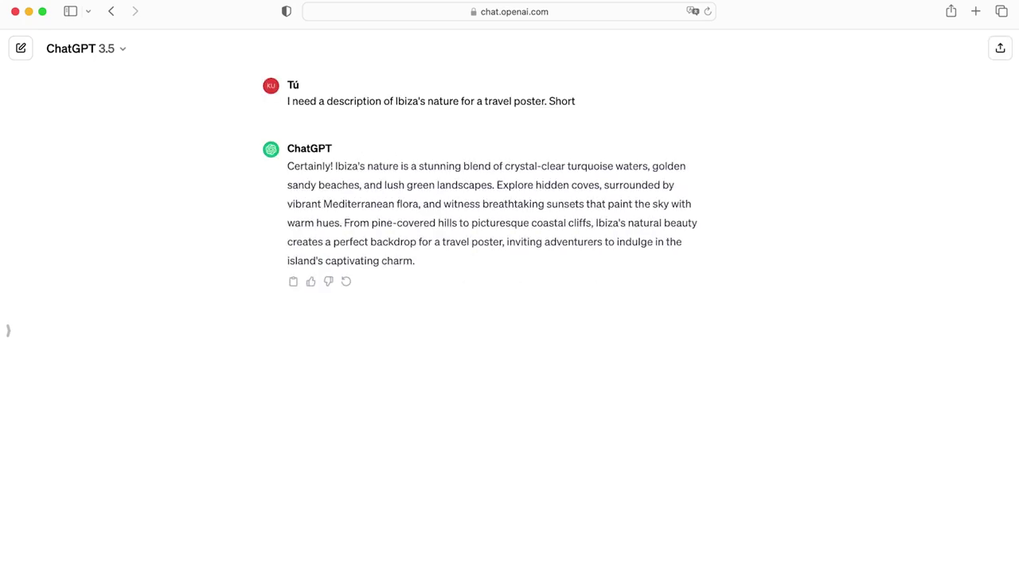
{"action": "left_click_drag", "start_coordinate": [335, 167], "coordinate": [430, 252]}
{"action": "key", "text": "super+c"}
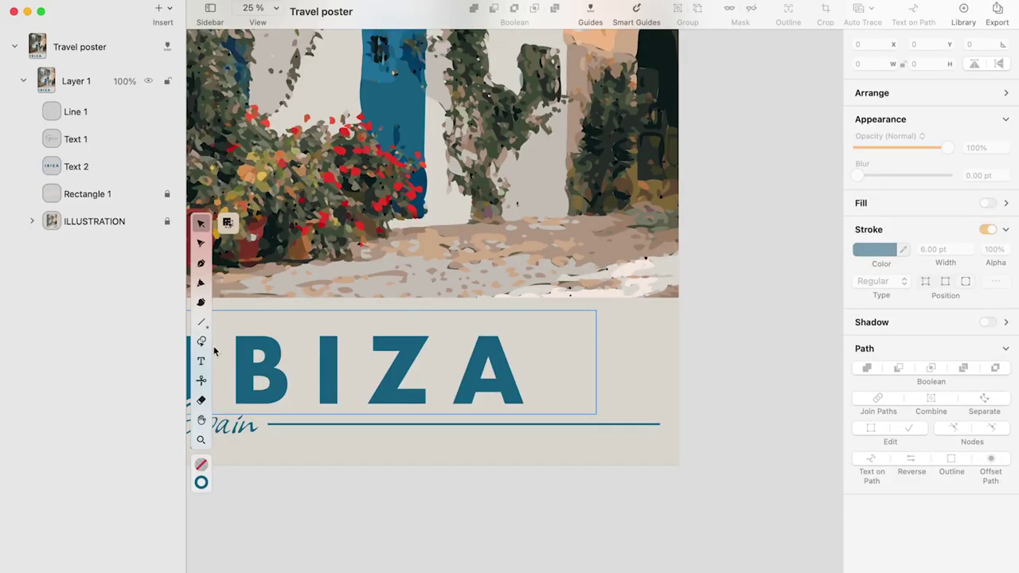
Back in the Travel poster document, add a text box about 5.72 × 4.45 beside the IBIZA title in Gill Sans, 60 pt
{"action": "left_click", "coordinate": [200, 361]}
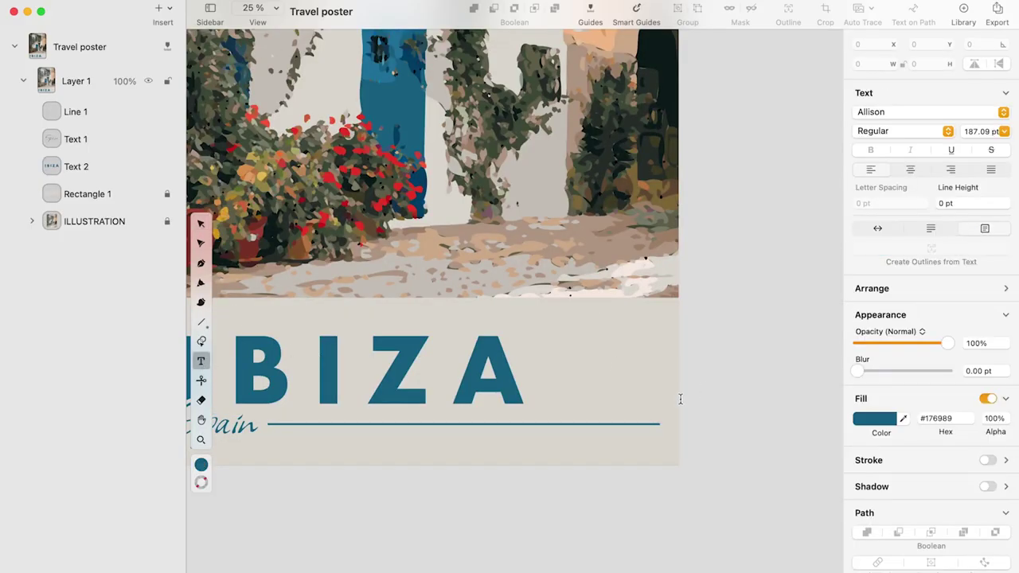
{"action": "left_click_drag", "start_coordinate": [666, 410], "coordinate": [540, 313]}
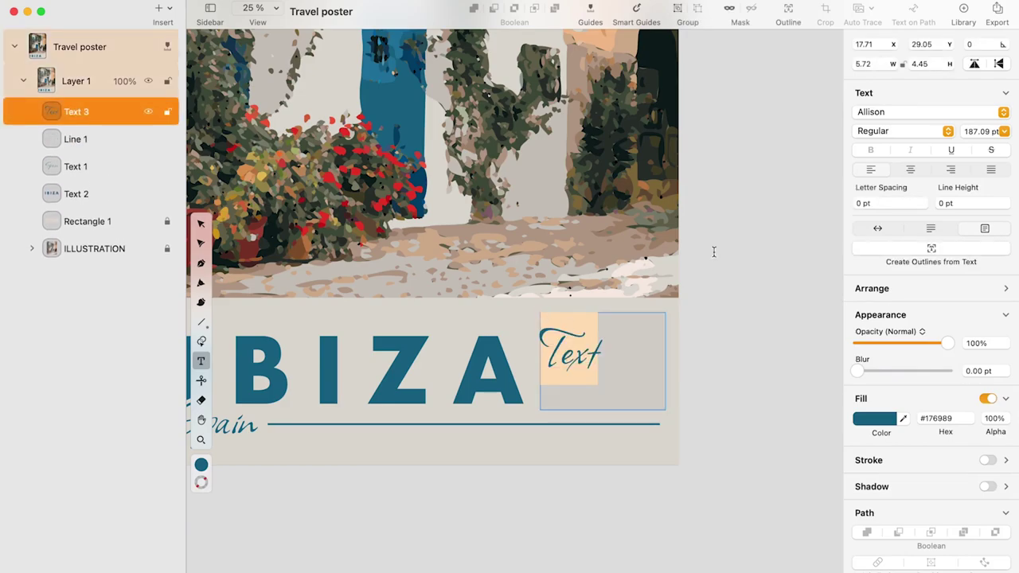
{"action": "left_click", "coordinate": [985, 131]}
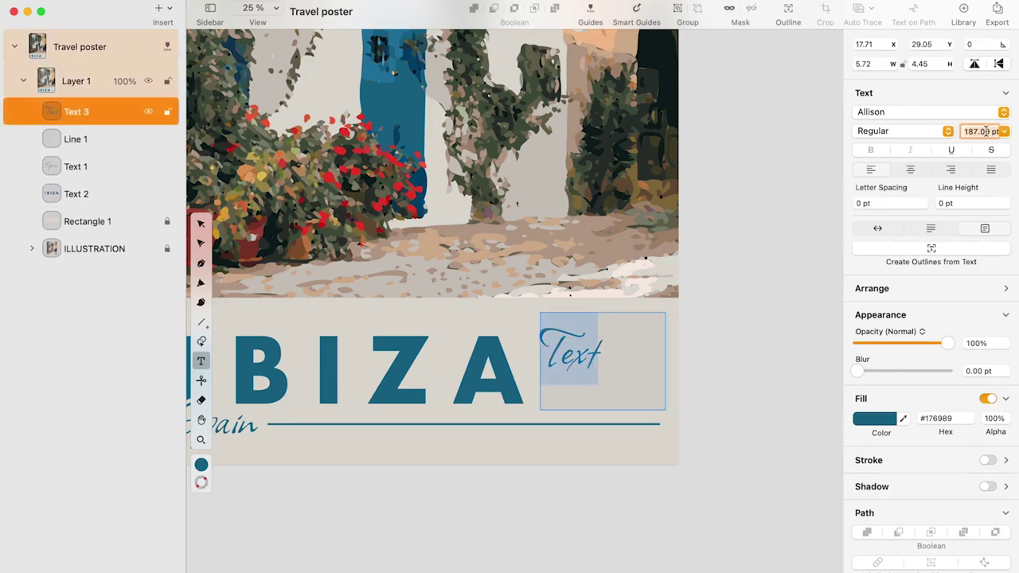
{"action": "type", "text": "50"}
{"action": "key", "text": "Return"}
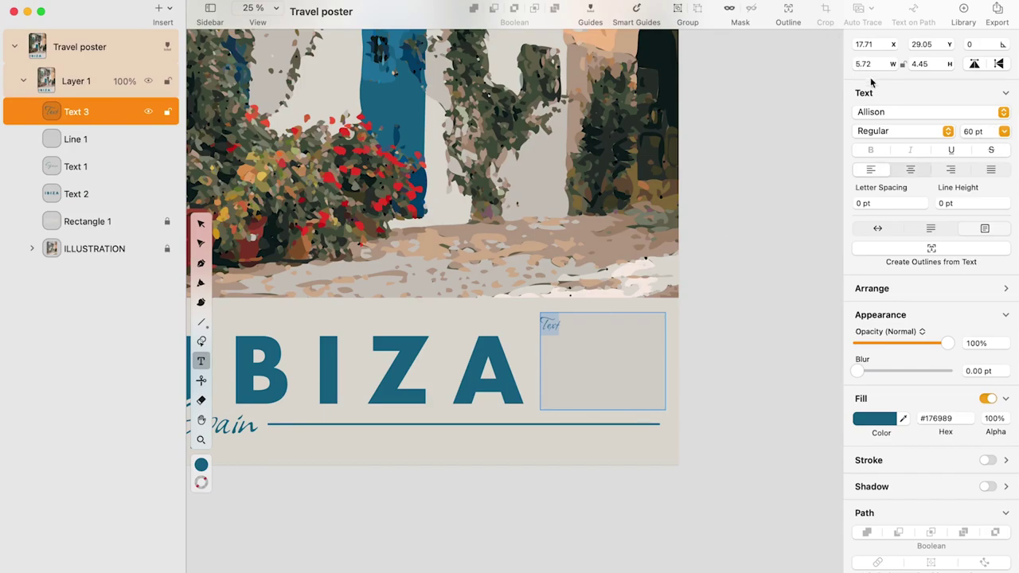
{"action": "left_click", "coordinate": [876, 113]}
{"action": "left_click", "coordinate": [873, 141]}
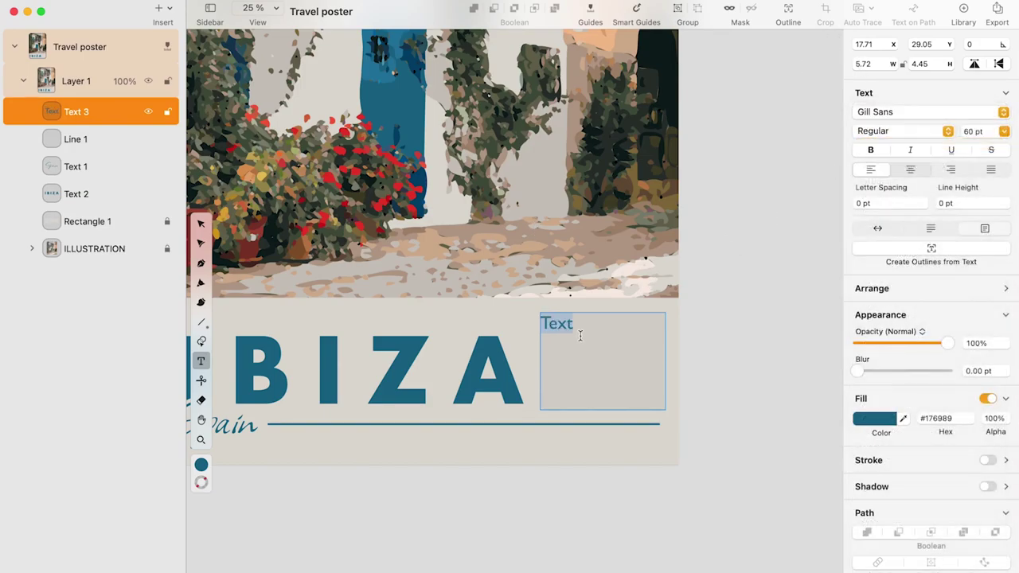
Set the placeholder text to 30 pt and replace it with the copied description of Ibiza's nature
{"action": "left_click", "coordinate": [994, 135]}
{"action": "left_click", "coordinate": [969, 131]}
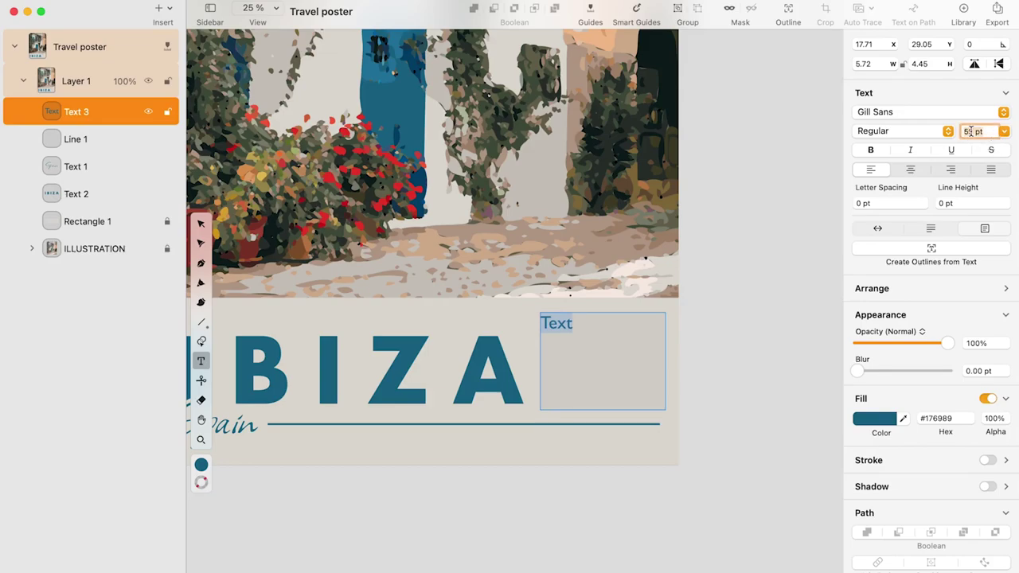
{"action": "type", "text": "30"}
{"action": "key", "text": "Return"}
{"action": "left_click", "coordinate": [703, 360]}
{"action": "left_click", "coordinate": [525, 449]}
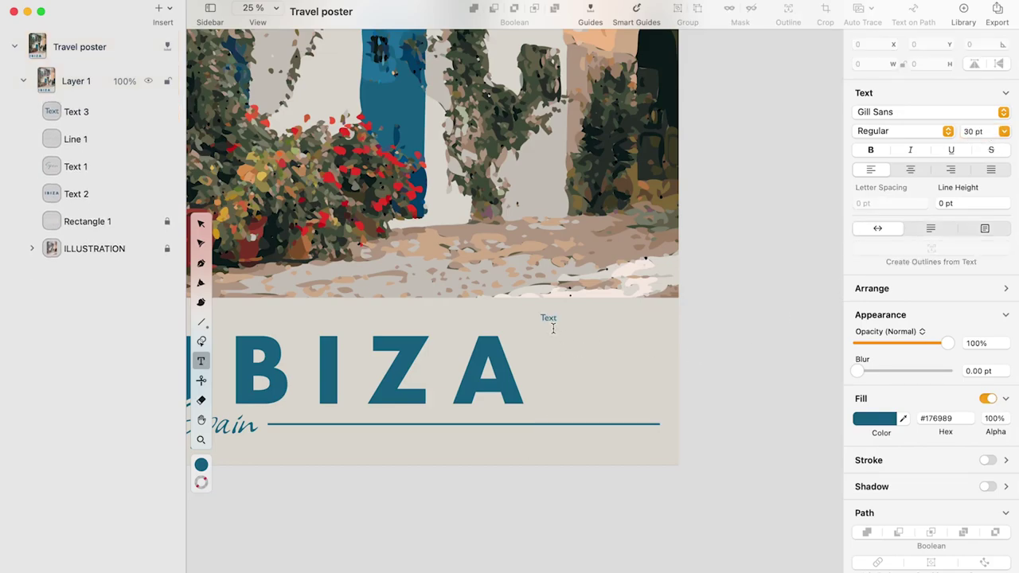
{"action": "left_click", "coordinate": [553, 321]}
{"action": "double_click", "coordinate": [552, 319]}
{"action": "key", "text": "super+v"}
{"action": "left_click", "coordinate": [200, 223]}
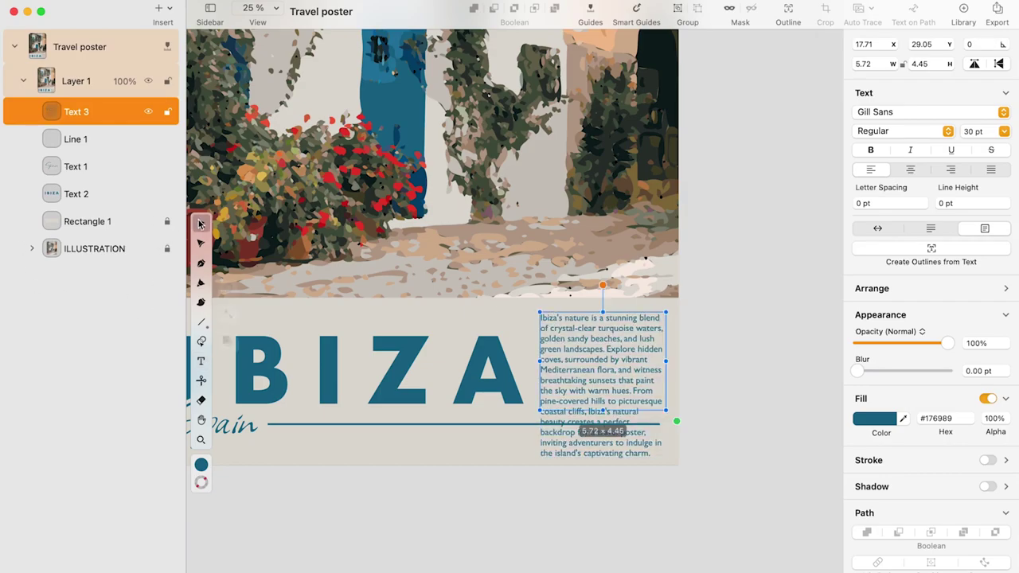
Scale the IBIZA title down slightly and reposition it to leave more room for the description
{"action": "scroll", "coordinate": [597, 406], "scroll_direction": "left", "scroll_amount": 5}
{"action": "left_click", "coordinate": [574, 371]}
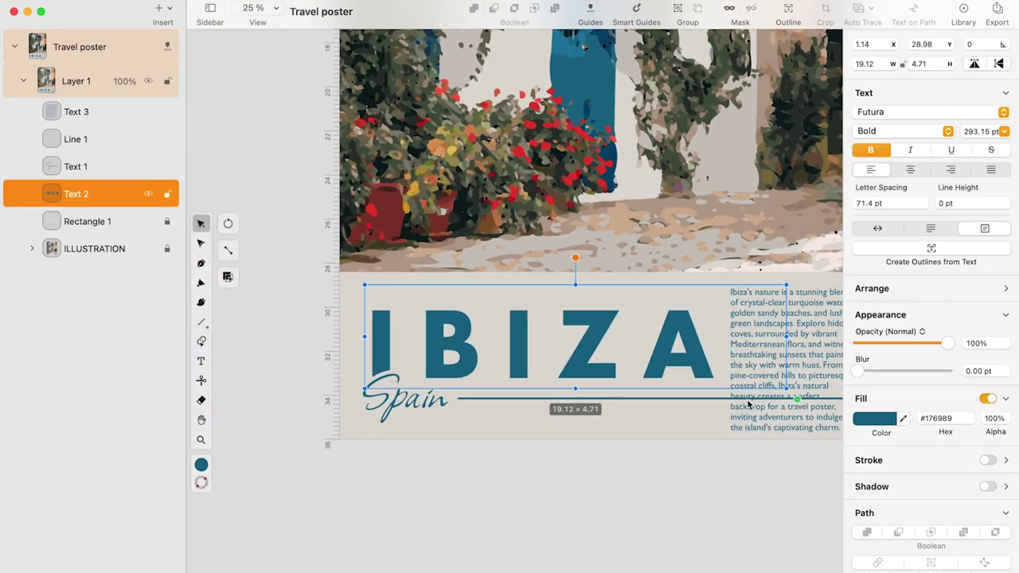
{"action": "left_click_drag", "start_coordinate": [785, 388], "coordinate": [751, 389]}
{"action": "left_click_drag", "start_coordinate": [676, 336], "coordinate": [673, 343]}
Shrink the Spain script and reposition it so its S overlaps the foot of the title's first I
{"action": "left_click", "coordinate": [426, 419]}
{"action": "left_click_drag", "start_coordinate": [643, 433], "coordinate": [606, 433]}
{"action": "mouse_move", "coordinate": [610, 396]}
{"action": "left_mouse_down"}
{"action": "mouse_move", "coordinate": [549, 430]}
{"action": "mouse_move", "coordinate": [520, 422]}
{"action": "left_mouse_up"}
{"action": "key", "text": "shift+Down"}
{"action": "key", "text": "shift+Down"}
{"action": "key", "text": "shift+Up"}
{"action": "key", "text": "shift+Up"}
{"action": "scroll", "coordinate": [523, 420], "scroll_direction": "up", "scroll_amount": 1}
{"action": "key", "text": "Down"}
{"action": "key", "text": "Down"}
{"action": "key", "text": "Down"}
{"action": "key", "text": "Up"}
{"action": "key", "text": "Up"}
Widen the description's text box to about 7.35 and set its text size to 15 pt
{"action": "scroll", "coordinate": [532, 404], "scroll_direction": "right", "scroll_amount": 3}
{"action": "left_click", "coordinate": [696, 350]}
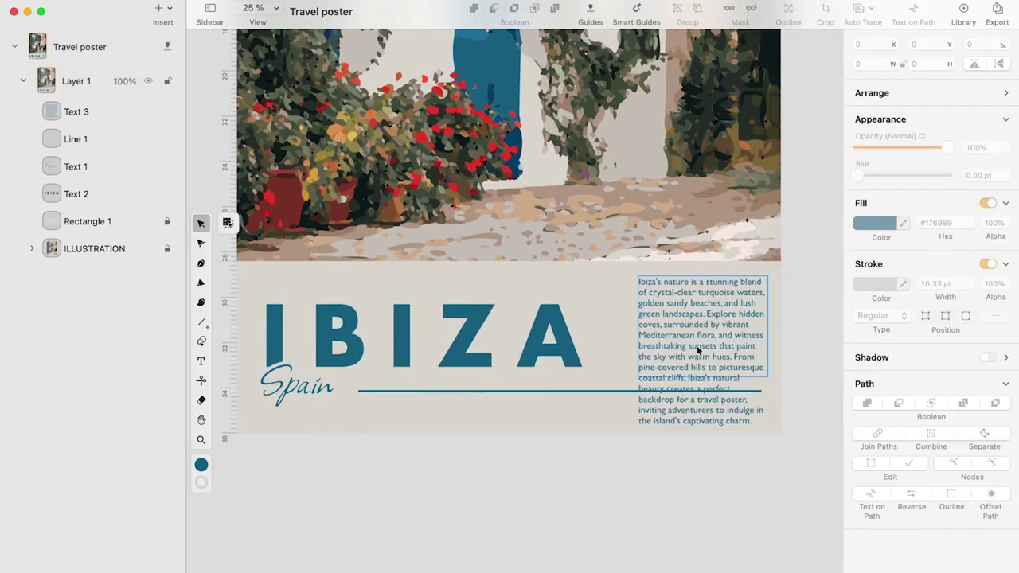
{"action": "left_click_drag", "start_coordinate": [639, 327], "coordinate": [602, 333]}
{"action": "left_click", "coordinate": [973, 132]}
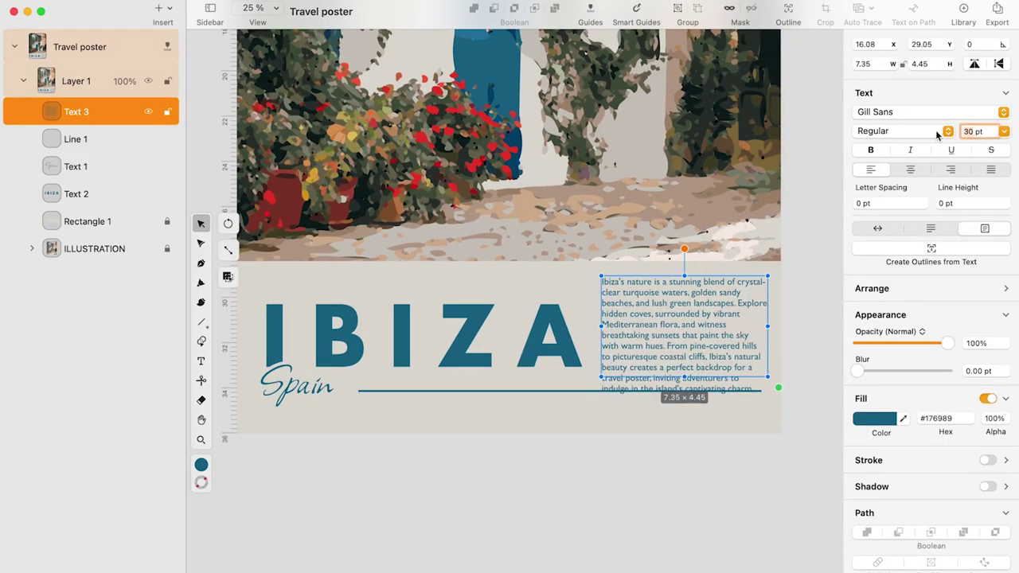
{"action": "type", "text": "15"}
{"action": "key", "text": "Return"}
Reduce the description box's height to about 3.14 from its upper edge and set its text size to 22 pt
{"action": "left_click_drag", "start_coordinate": [694, 276], "coordinate": [693, 306]}
{"action": "left_click", "coordinate": [975, 131]}
{"action": "type", "text": "25"}
{"action": "key", "text": "Return"}
{"action": "left_click", "coordinate": [974, 130]}
{"action": "type", "text": "22"}
{"action": "key", "text": "Return"}
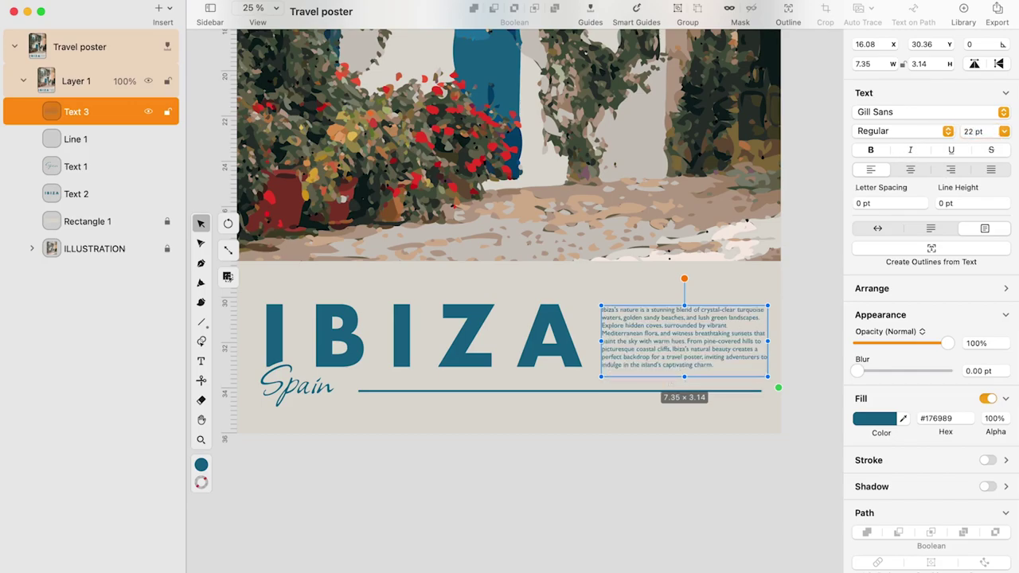
Right-align the description, place it above the line's right end, and narrow its box to about 6.54
{"action": "left_click", "coordinate": [950, 169]}
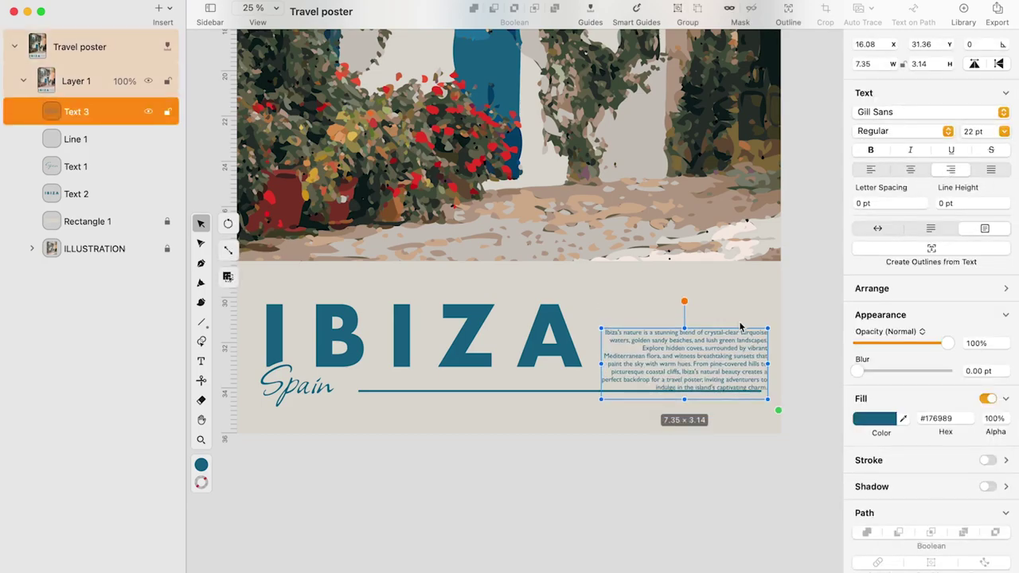
{"action": "scroll", "coordinate": [542, 340], "scroll_direction": "up", "scroll_amount": 3}
{"action": "left_click_drag", "start_coordinate": [525, 337], "coordinate": [546, 337]}
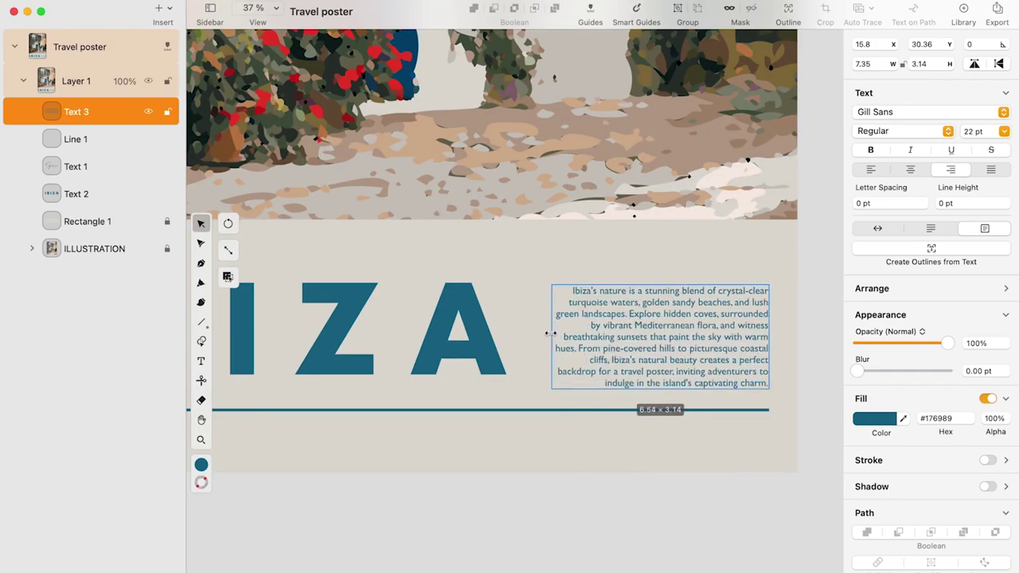
{"action": "left_click", "coordinate": [621, 430]}
{"action": "scroll", "coordinate": [517, 408], "scroll_direction": "down", "scroll_amount": 4}
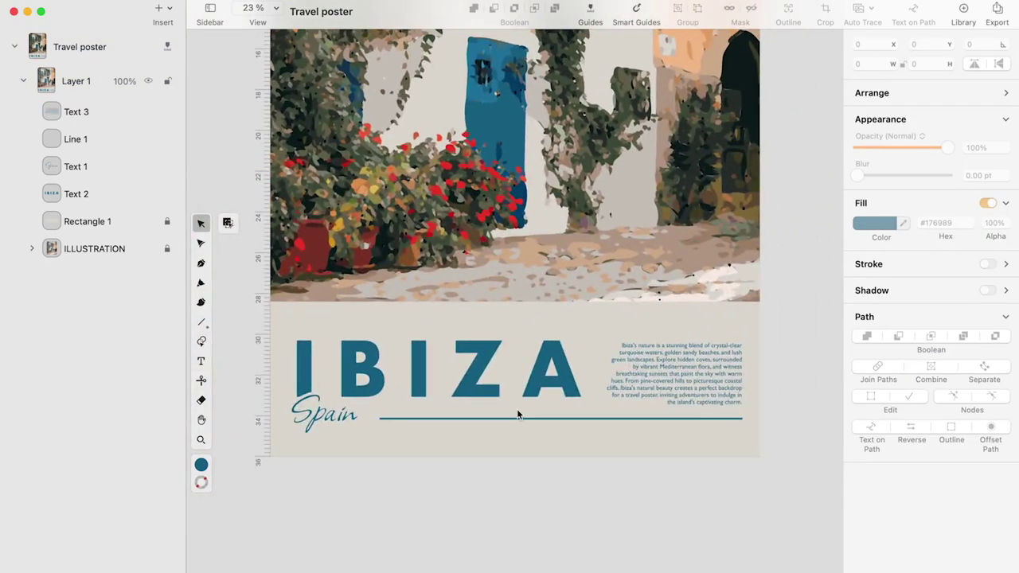
Extend the left end of the horizontal line closer to the Spain script
{"action": "scroll", "coordinate": [517, 408], "scroll_direction": "up", "scroll_amount": 3}
{"action": "left_click", "coordinate": [480, 353]}
{"action": "left_click", "coordinate": [414, 365]}
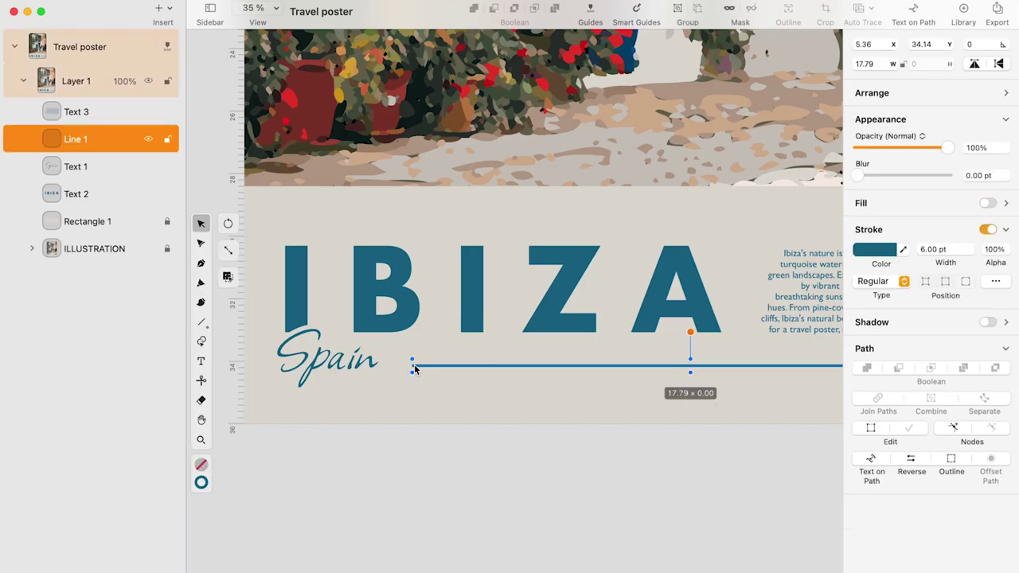
{"action": "key", "text": "a"}
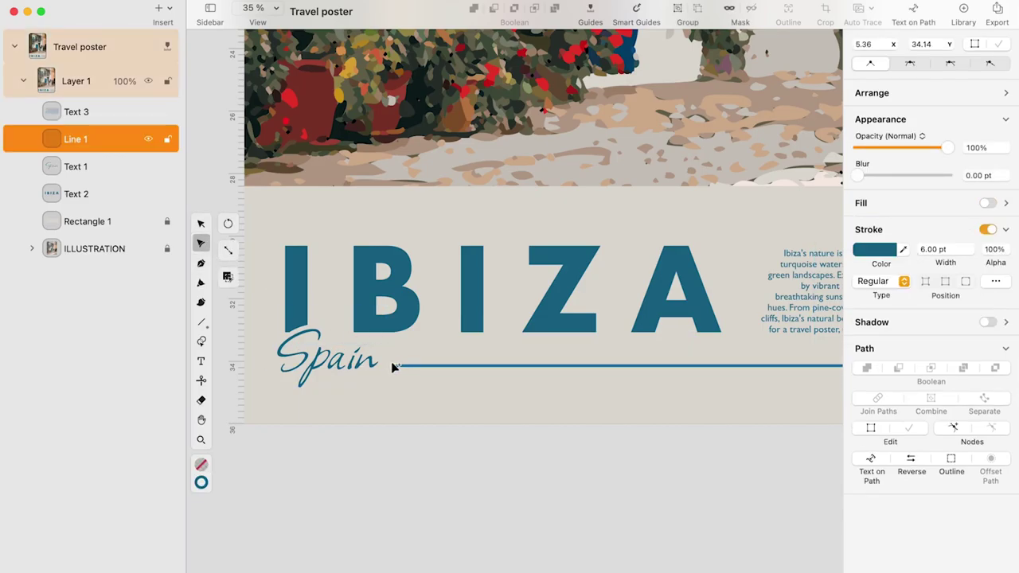
{"action": "key", "text": "v"}
{"action": "left_click", "coordinate": [325, 455]}
{"action": "scroll", "coordinate": [325, 459], "scroll_direction": "down", "scroll_amount": 3}
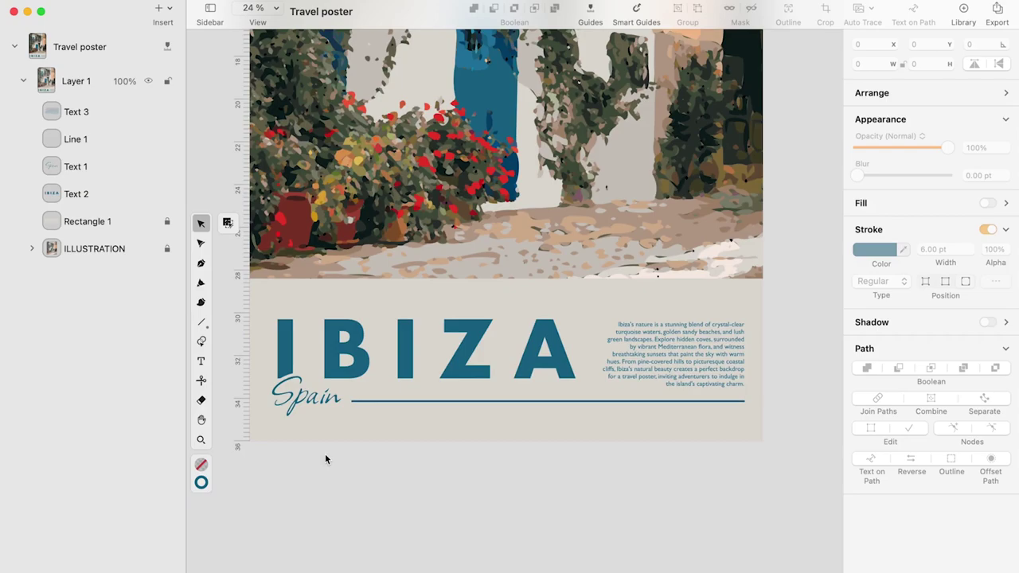
Unlock the beige band rectangle and create an inset offset path of about -31.95 pt from it with sharp-cornered joins
{"action": "scroll", "coordinate": [325, 459], "scroll_direction": "left", "scroll_amount": 2}
{"action": "scroll", "coordinate": [324, 459], "scroll_direction": "up", "scroll_amount": 1}
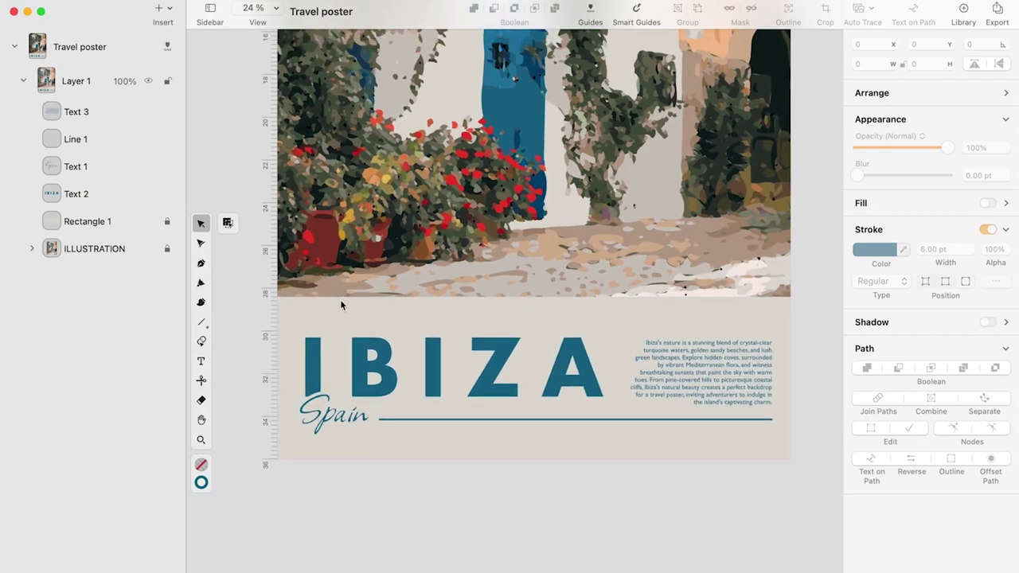
{"action": "left_click", "coordinate": [90, 221]}
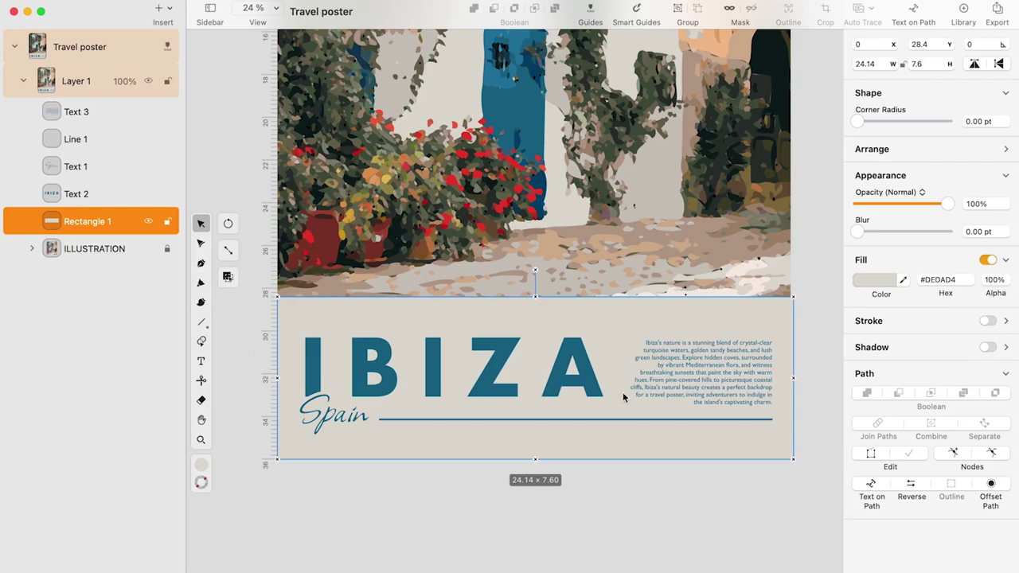
{"action": "left_click", "coordinate": [451, 519]}
{"action": "left_click", "coordinate": [433, 454]}
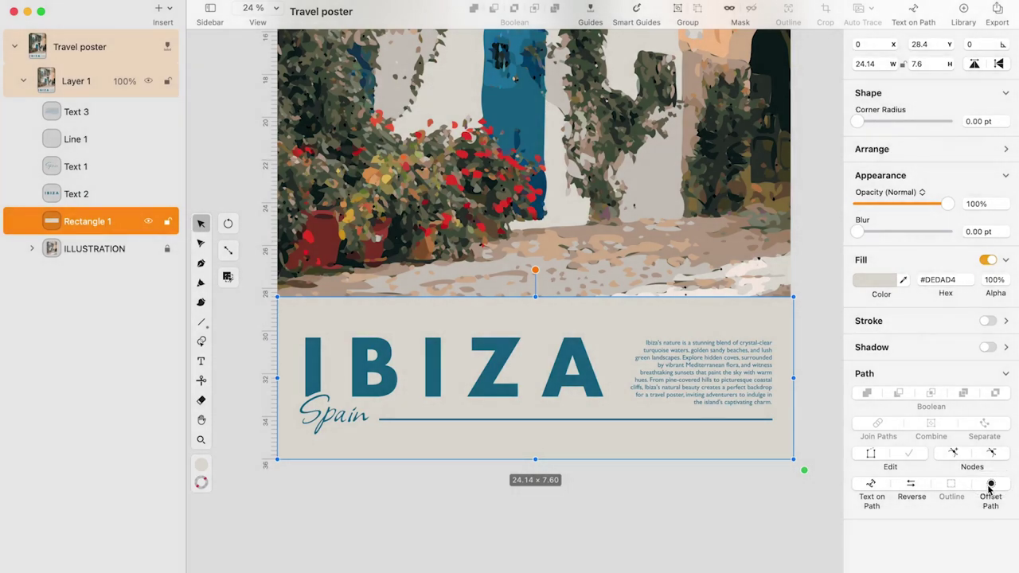
{"action": "left_click", "coordinate": [990, 485]}
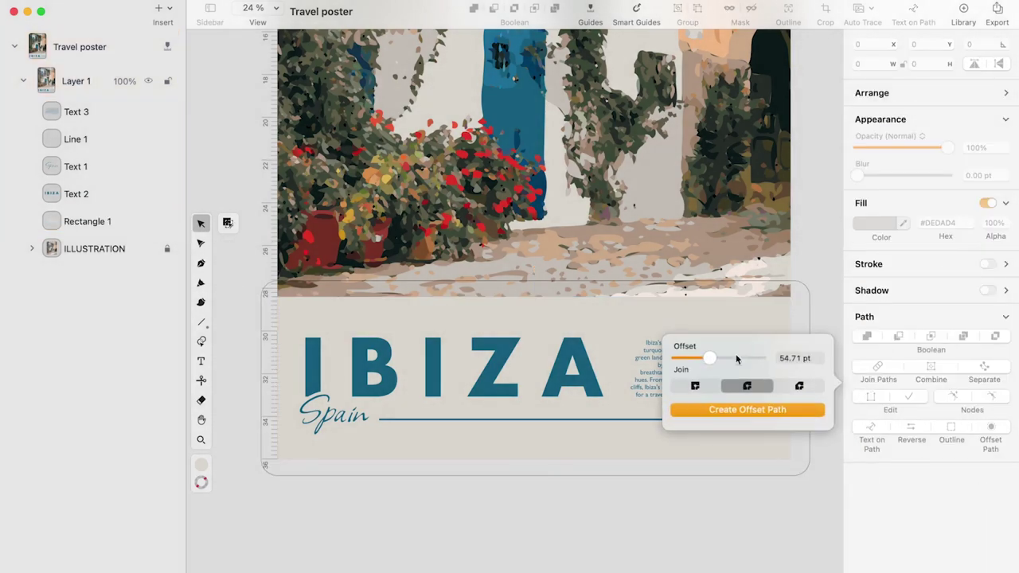
{"action": "left_click", "coordinate": [698, 388]}
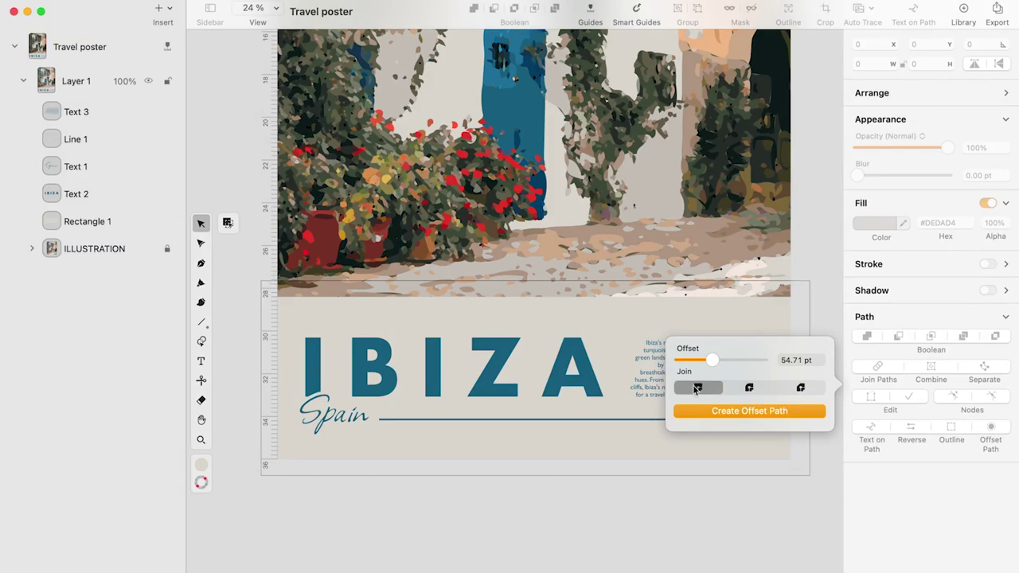
{"action": "left_click_drag", "start_coordinate": [713, 361], "coordinate": [704, 365]}
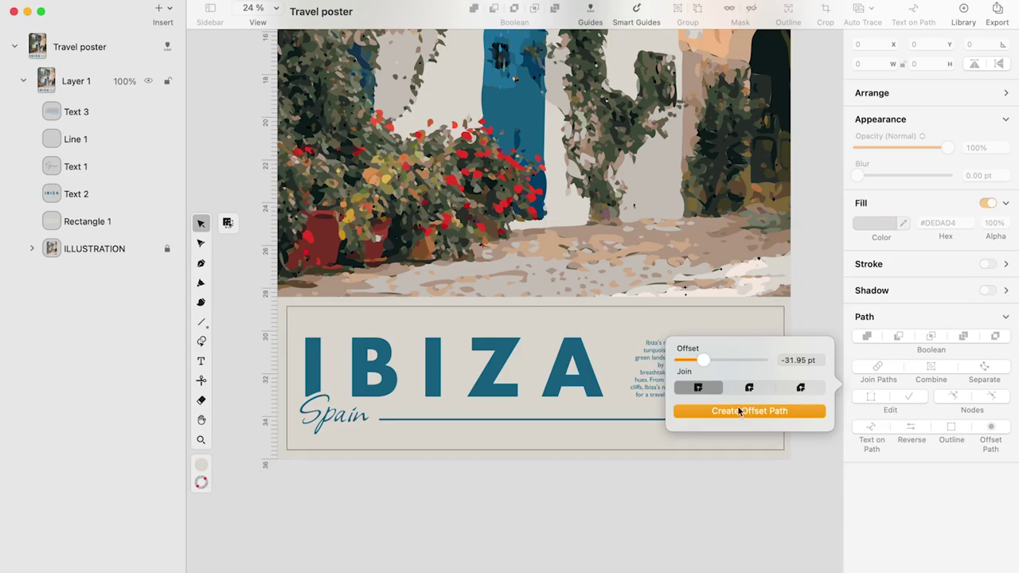
{"action": "left_click", "coordinate": [775, 416]}
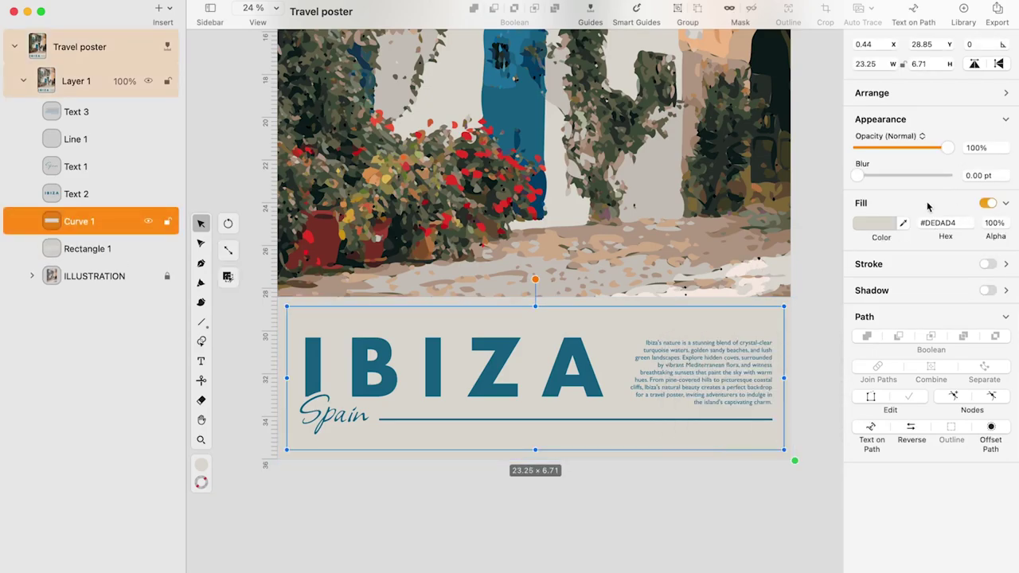
Sample the title's blue #176989 as the inset rectangle's fill, and swap fill and stroke to make it an outlined border
{"action": "left_click", "coordinate": [902, 222]}
{"action": "left_click", "coordinate": [570, 368]}
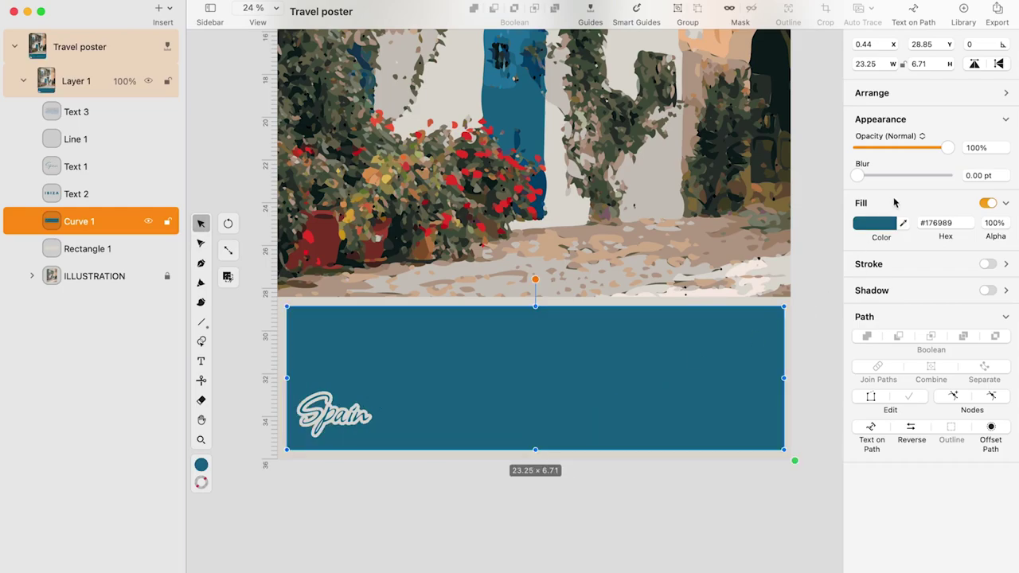
{"action": "right_click", "coordinate": [199, 468]}
{"action": "left_click", "coordinate": [211, 505]}
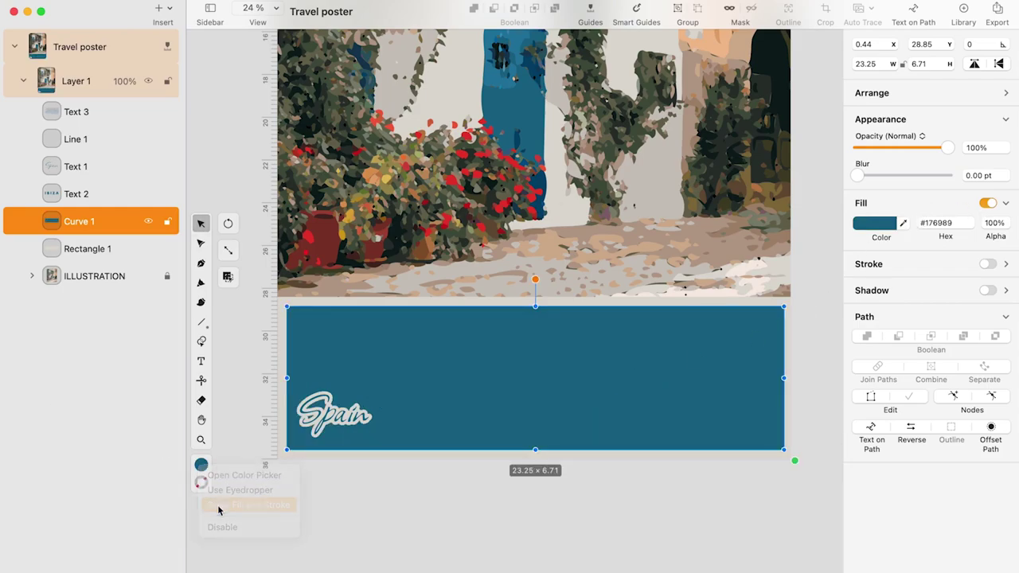
{"action": "left_click", "coordinate": [726, 490]}
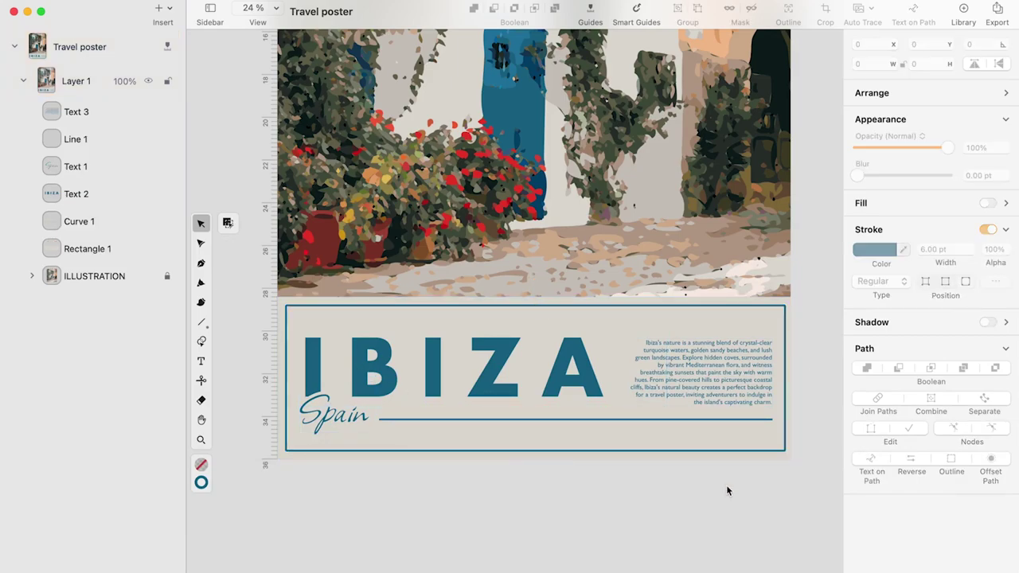
Hide the layers sidebar and review the overall poster composition with the new border
{"action": "scroll", "coordinate": [615, 500], "scroll_direction": "down", "scroll_amount": 5}
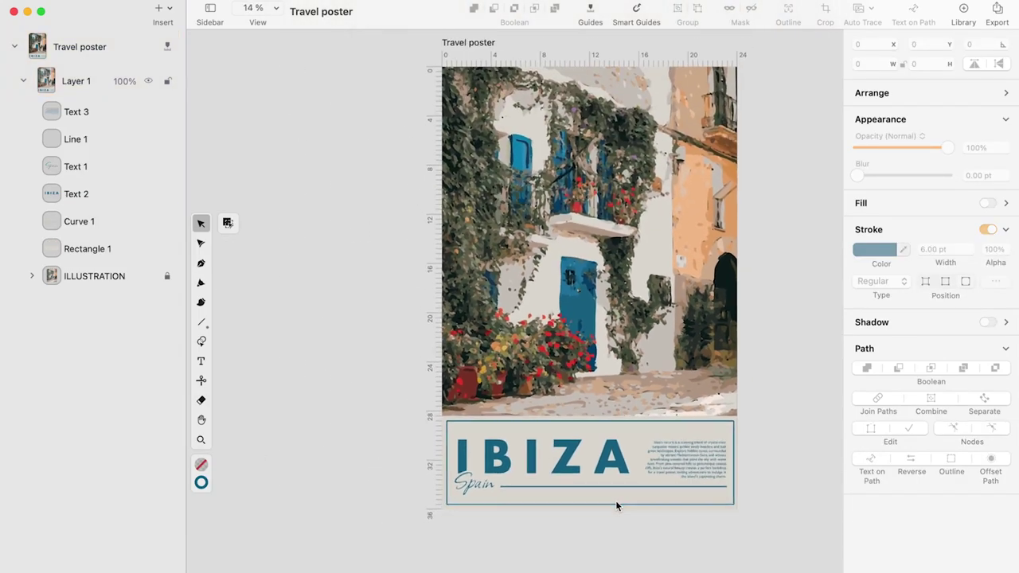
{"action": "scroll", "coordinate": [616, 500], "scroll_direction": "right", "scroll_amount": 2}
{"action": "scroll", "coordinate": [615, 500], "scroll_direction": "up", "scroll_amount": 1}
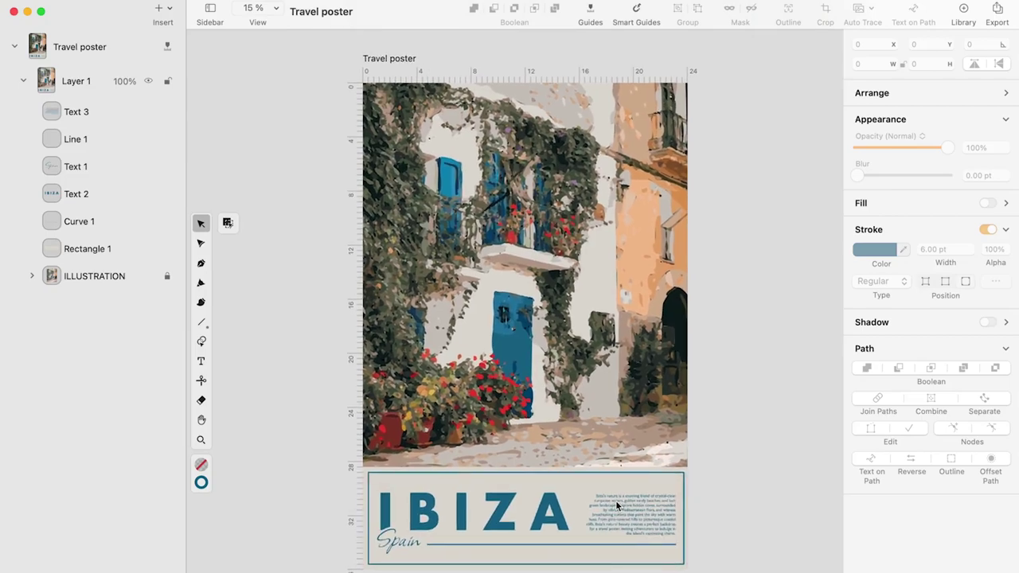
{"action": "left_click", "coordinate": [210, 10]}
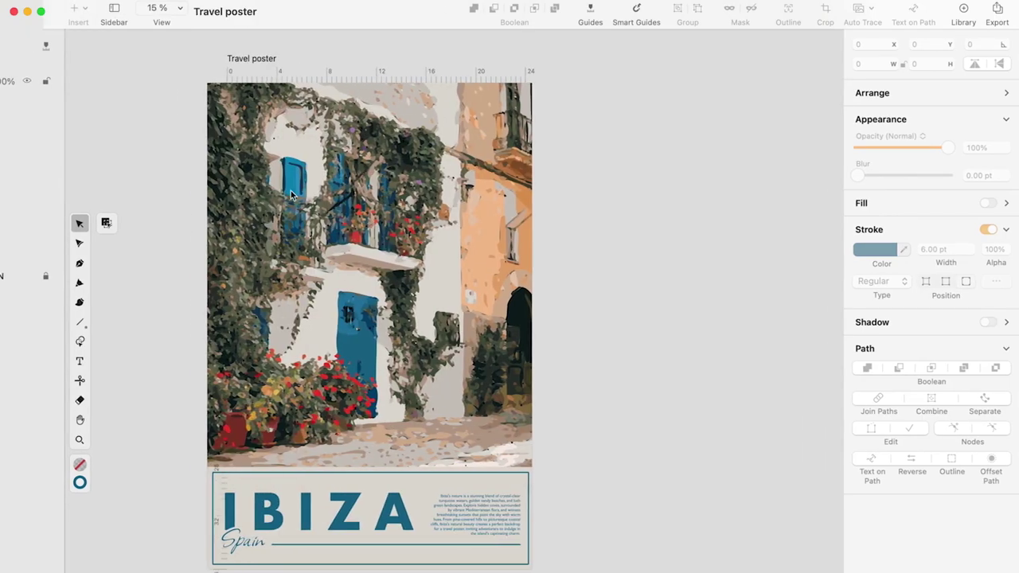
{"action": "scroll", "coordinate": [318, 245], "scroll_direction": "up", "scroll_amount": 2}
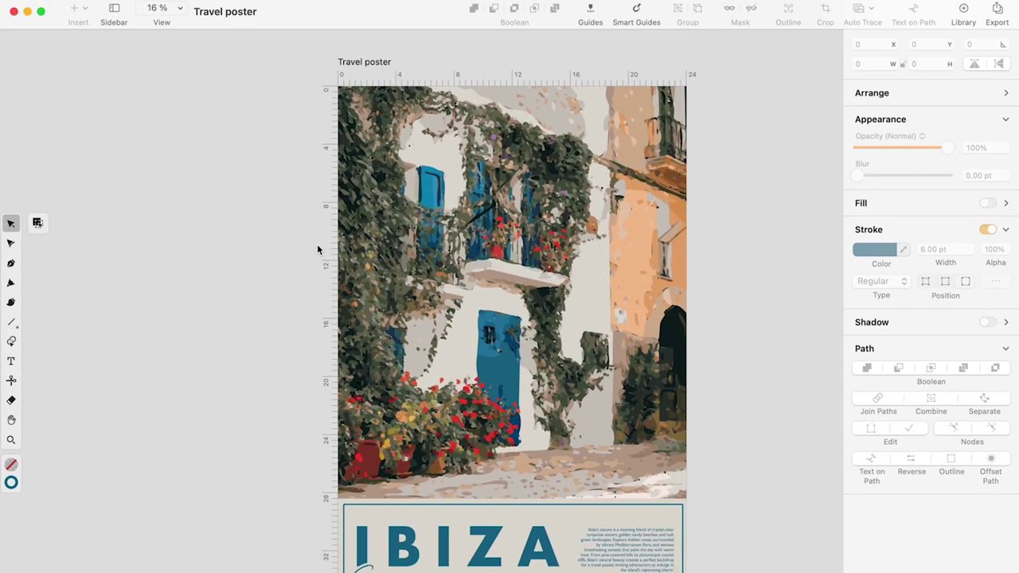
{"action": "scroll", "coordinate": [318, 245], "scroll_direction": "right", "scroll_amount": 2}
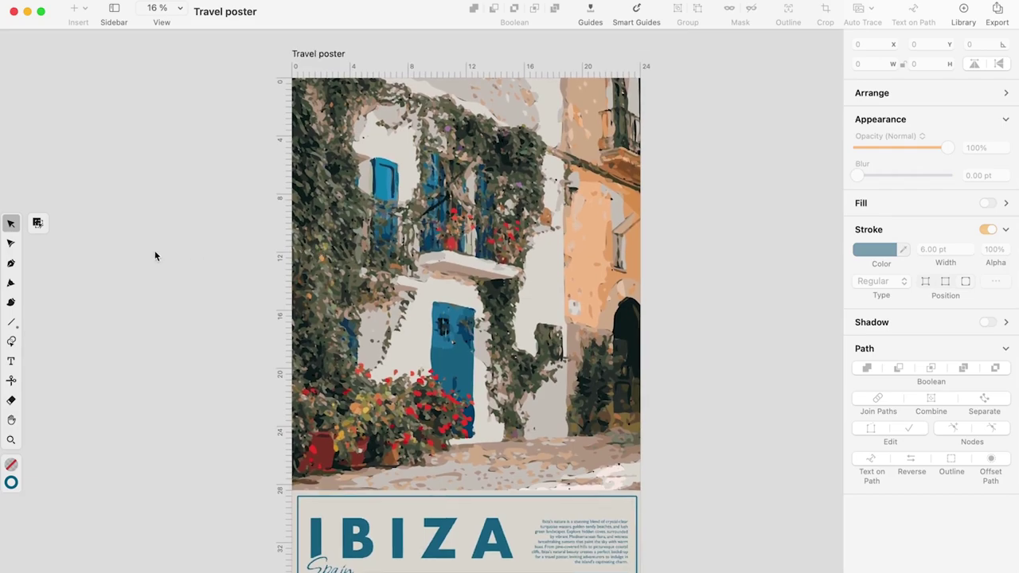